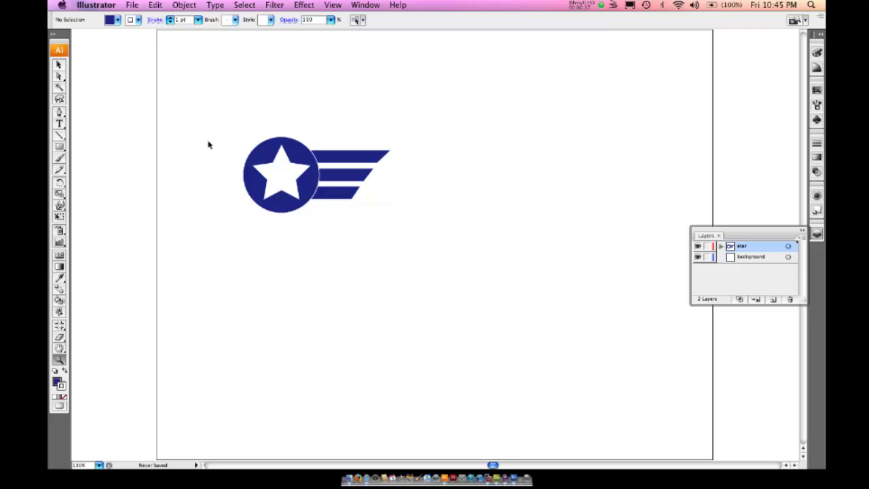
- Switch to Photoshop and examine the edges of the NFL logo's letter L up close for pixelation
{"action": "key", "text": "super+Tab"}
{"action": "key", "text": "super+Tab"}
{"action": "key", "text": "super+Tab"}
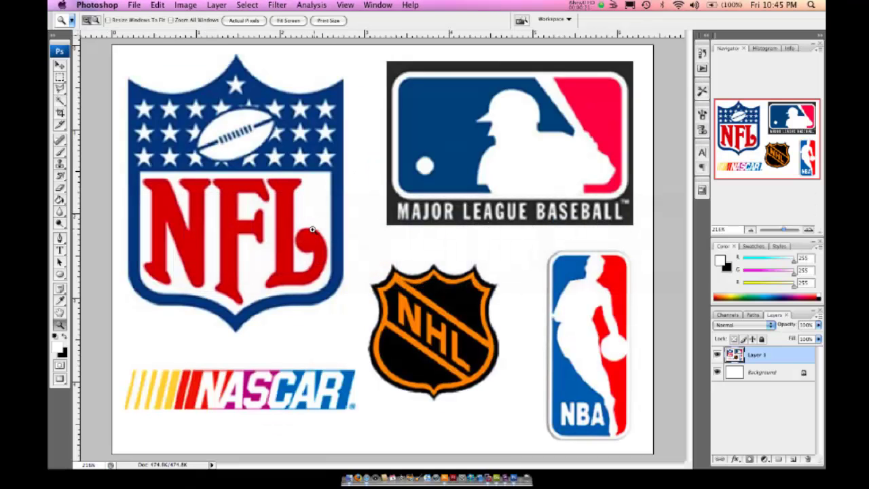
{"action": "left_click_drag", "start_coordinate": [251, 177], "coordinate": [372, 280]}
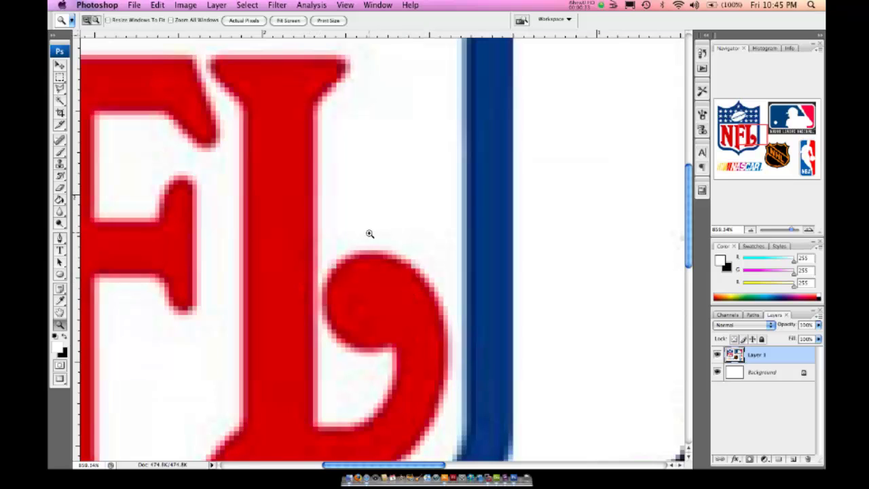
{"action": "left_click", "coordinate": [352, 255]}
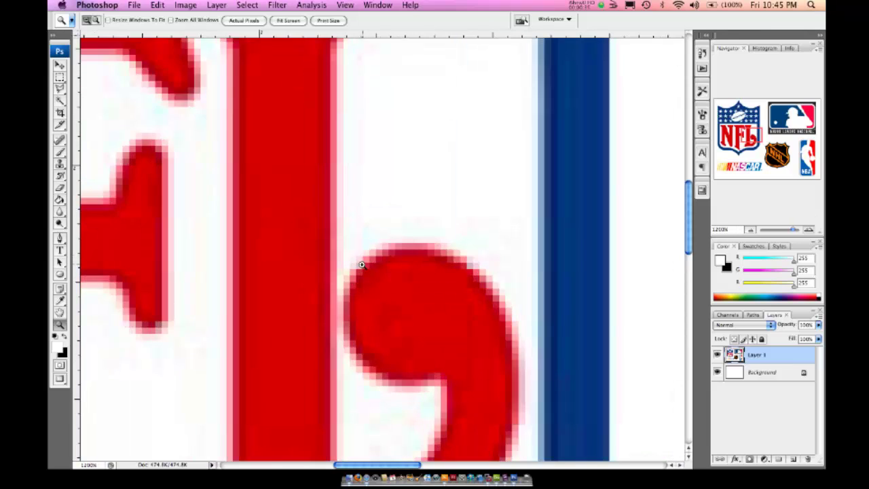
{"action": "left_click", "coordinate": [362, 264]}
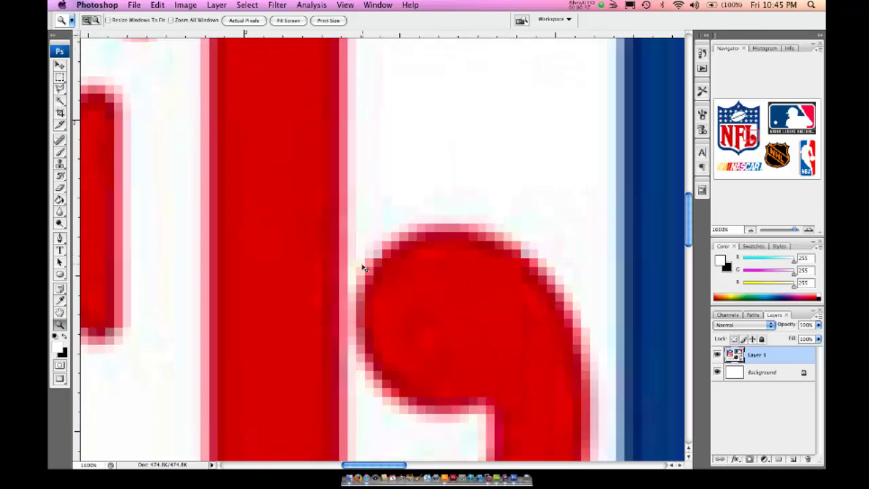
{"action": "left_click", "coordinate": [362, 267], "text": "alt"}
{"action": "left_click", "coordinate": [362, 267], "text": "alt"}
{"action": "left_click", "coordinate": [362, 266], "text": "alt"}
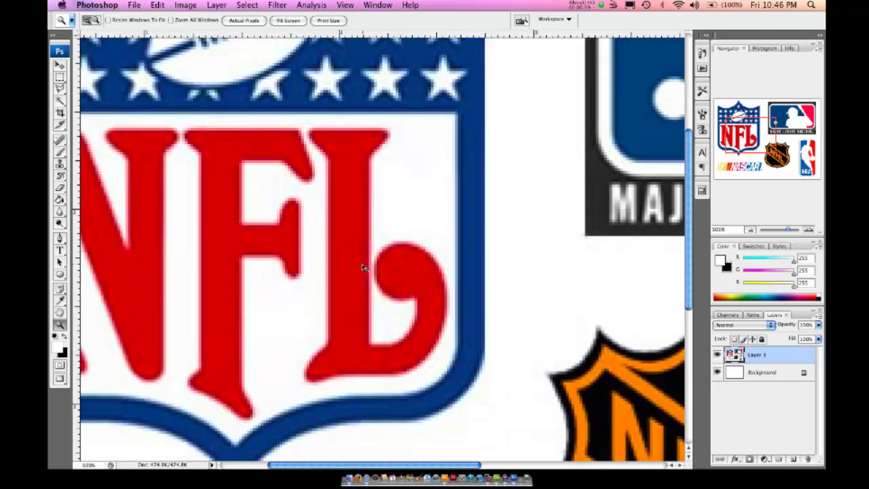
{"action": "left_click", "coordinate": [362, 267], "text": "alt"}
{"action": "left_click", "coordinate": [362, 267], "text": "alt"}
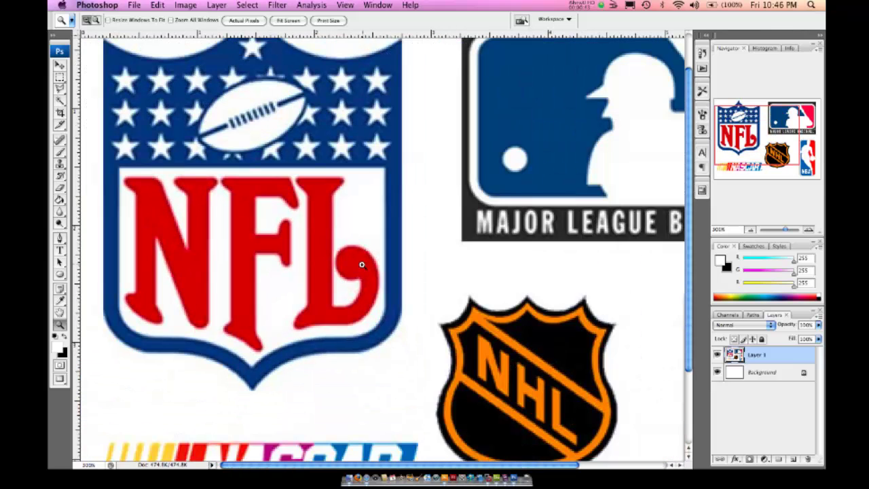
- Switch to Illustrator and examine the edges of the emblem's circle and star up close
{"action": "key", "text": "super+Tab"}
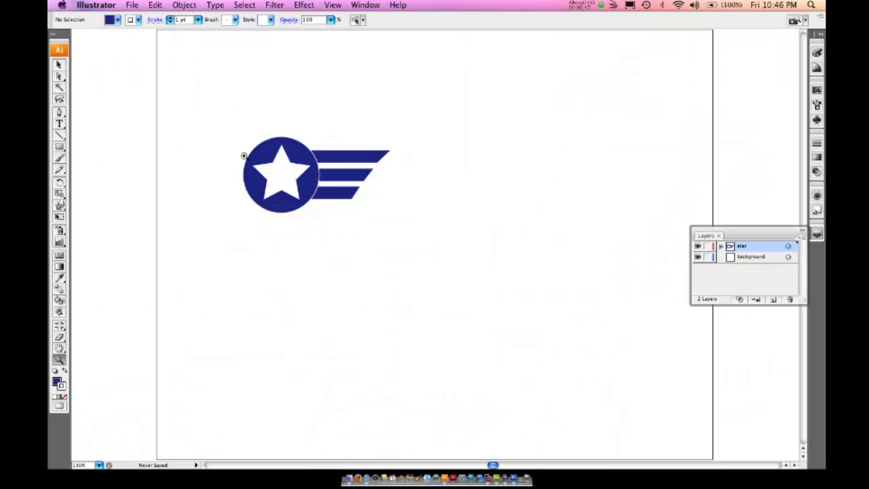
{"action": "left_click_drag", "start_coordinate": [242, 155], "coordinate": [250, 163]}
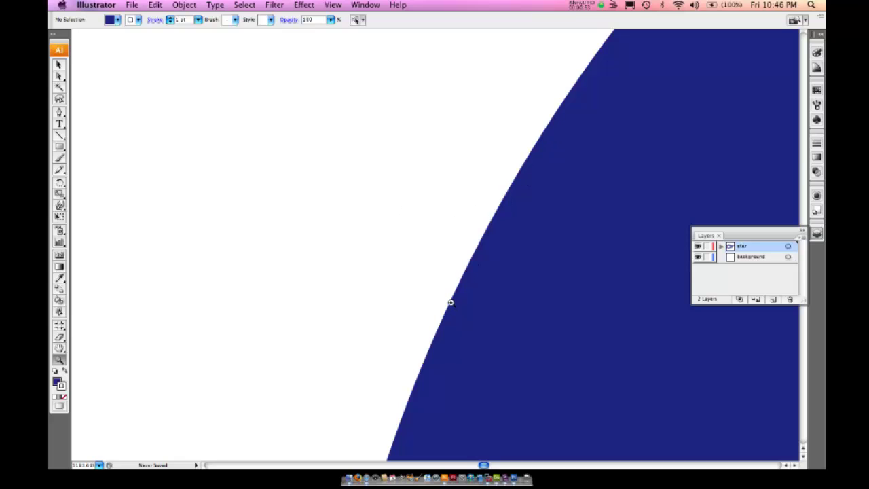
{"action": "key", "text": "super+0"}
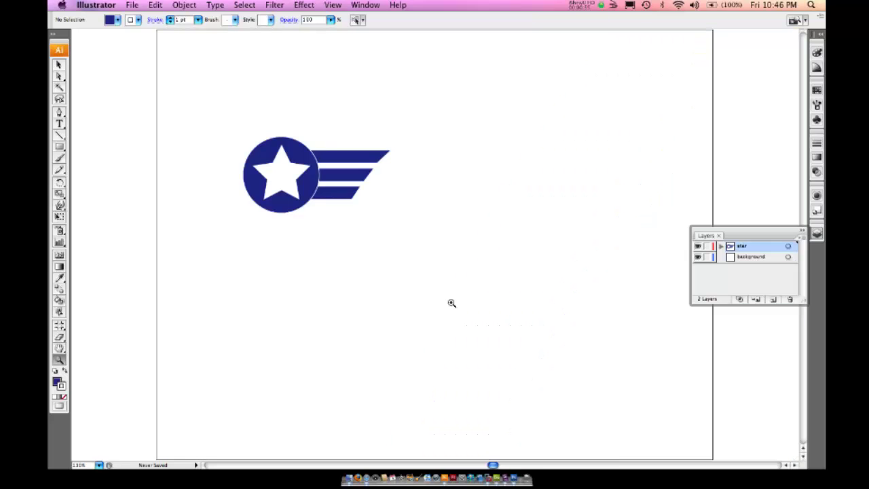
{"action": "left_click_drag", "start_coordinate": [250, 141], "coordinate": [286, 177]}
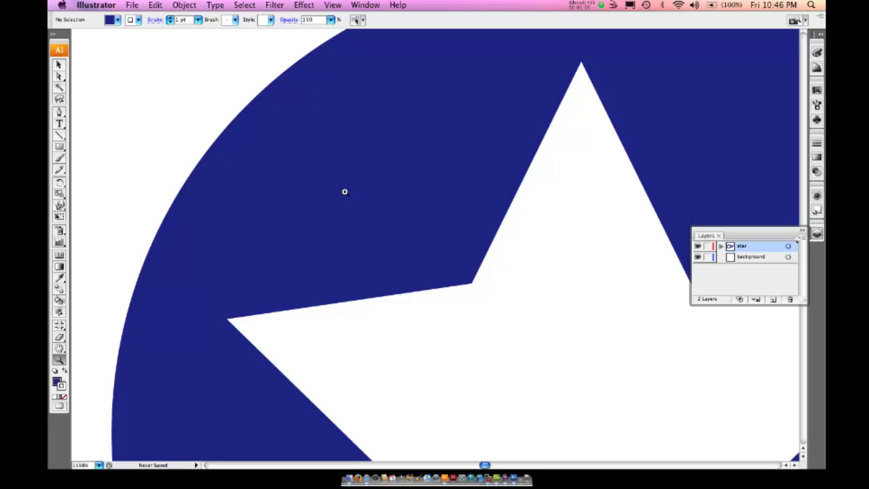
{"action": "key", "text": "super+0"}
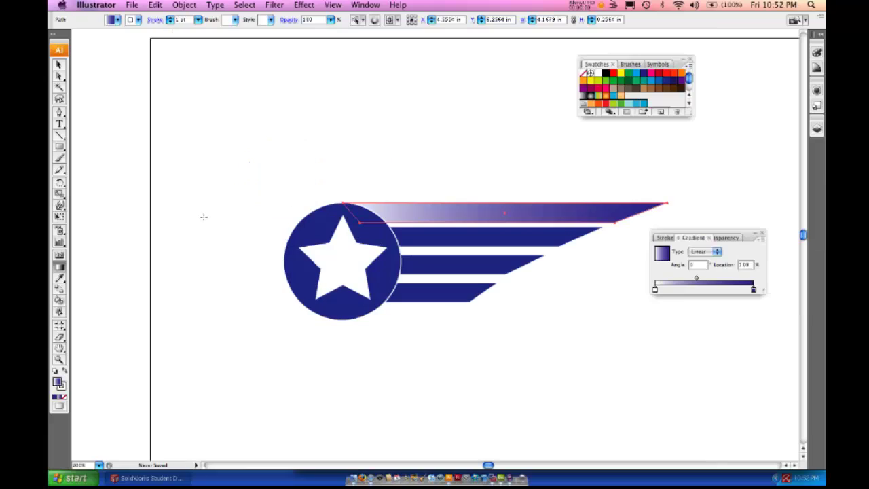
- Copy the top stripe's white-to-blue linear gradient onto the second stripe with the Eyedropper
{"action": "left_click", "coordinate": [59, 66]}
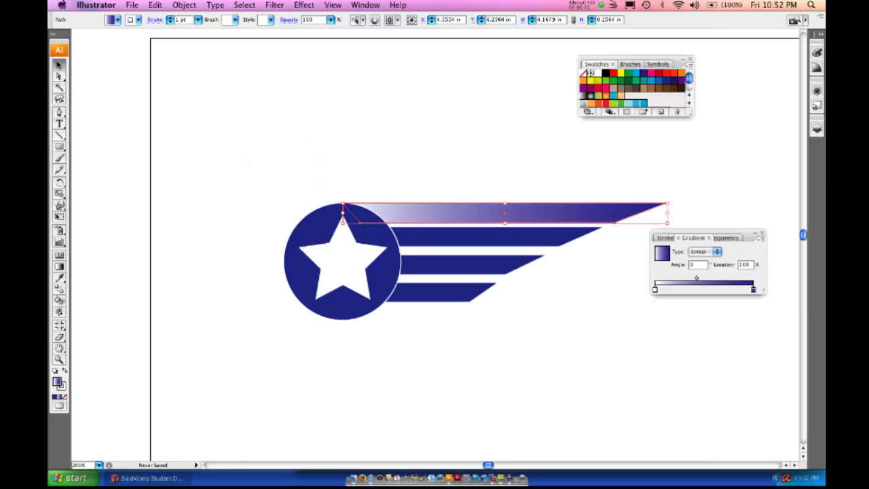
{"action": "left_click", "coordinate": [440, 143]}
{"action": "left_click", "coordinate": [483, 235]}
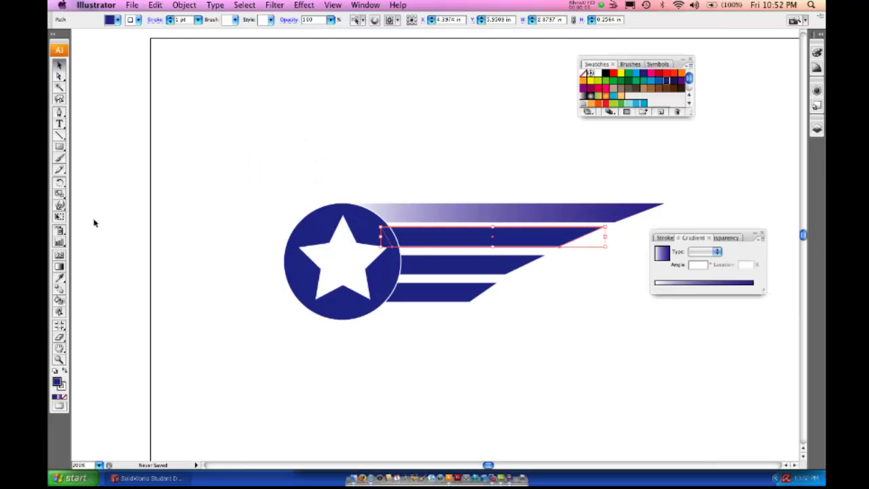
{"action": "left_click", "coordinate": [59, 279]}
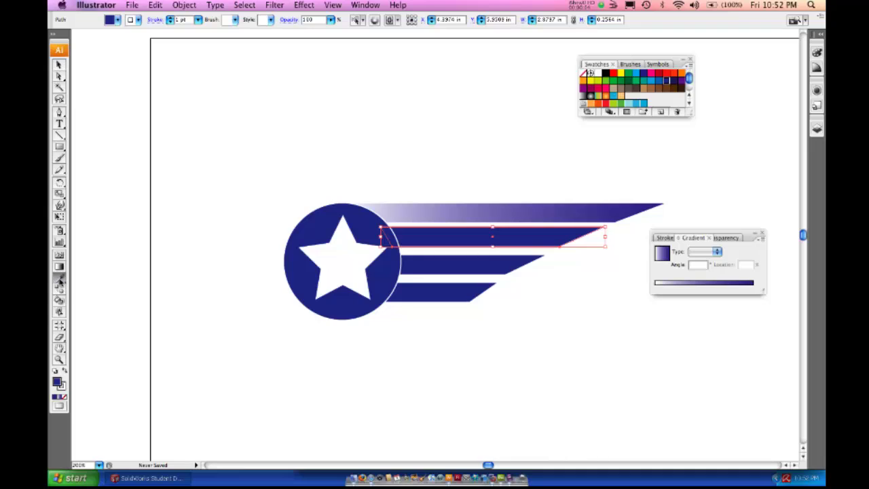
{"action": "left_click", "coordinate": [411, 214]}
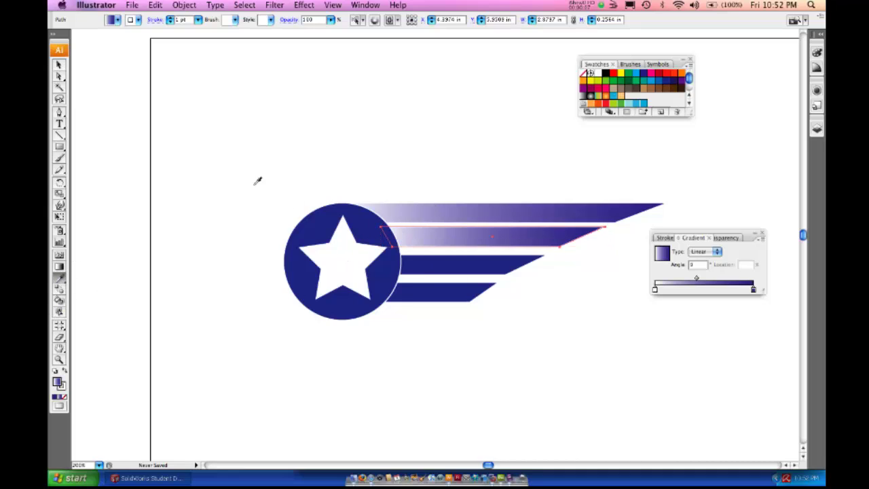
- Apply the second stripe's gradient to the third stripe by sampling it with the Eyedropper
{"action": "left_click", "coordinate": [65, 66]}
{"action": "left_click", "coordinate": [460, 252]}
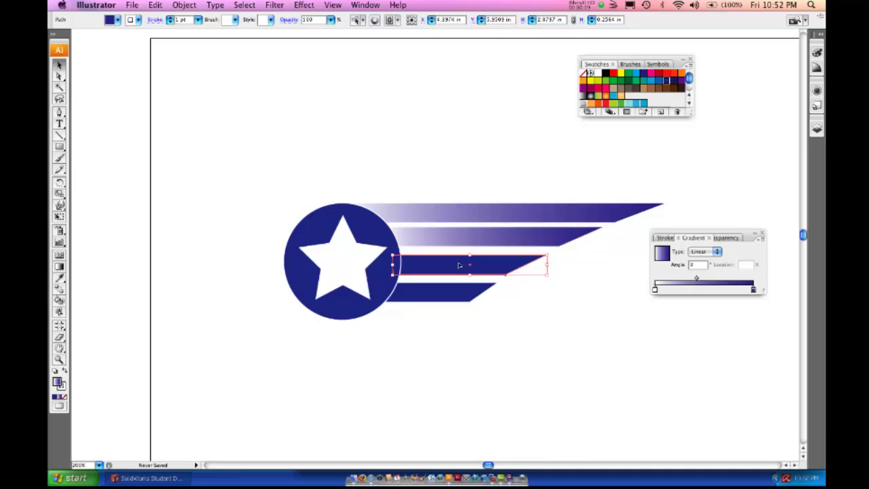
{"action": "left_click", "coordinate": [59, 280]}
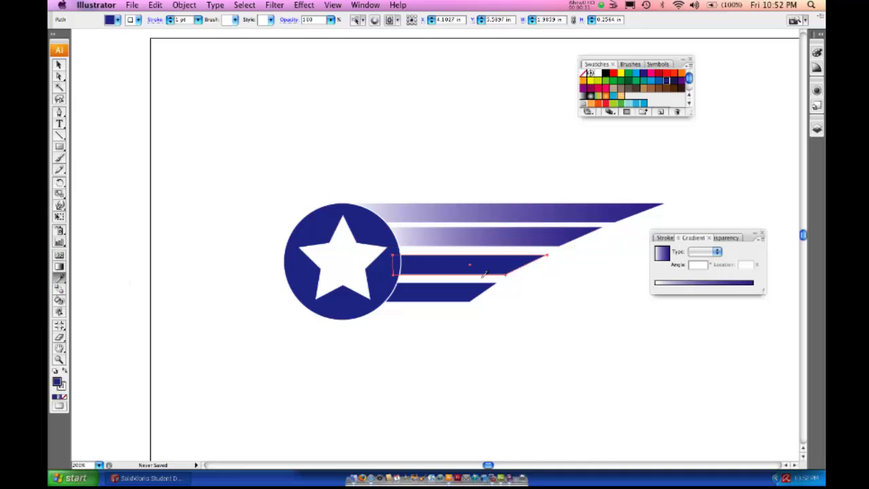
{"action": "left_click", "coordinate": [447, 238]}
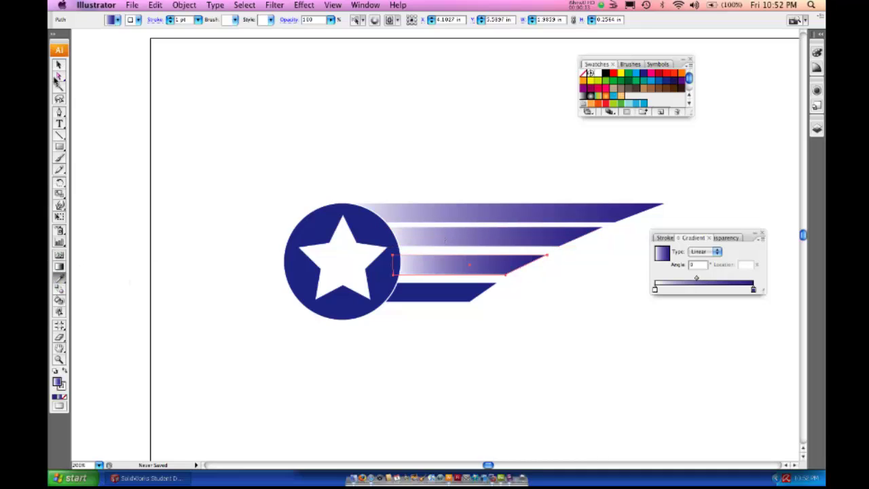
- Apply the third stripe's gradient to the bottom stripe by sampling it with the Eyedropper
{"action": "left_click", "coordinate": [59, 64]}
{"action": "left_click", "coordinate": [412, 294]}
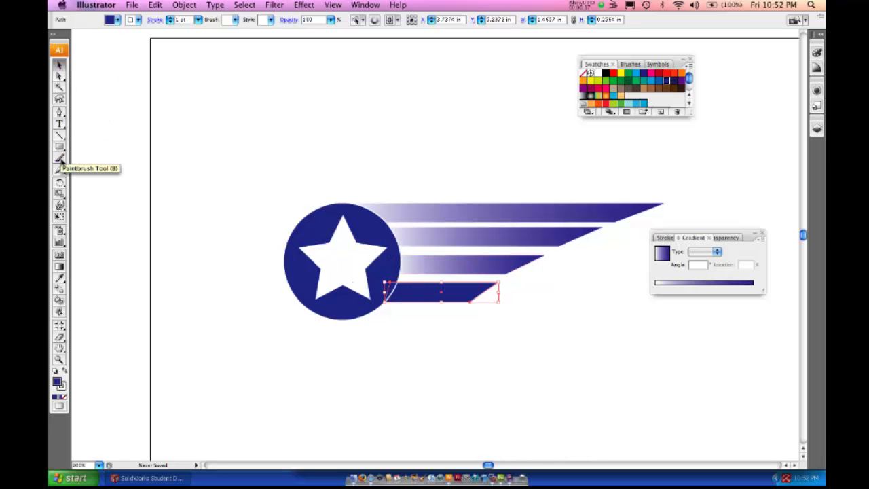
{"action": "left_click", "coordinate": [60, 277]}
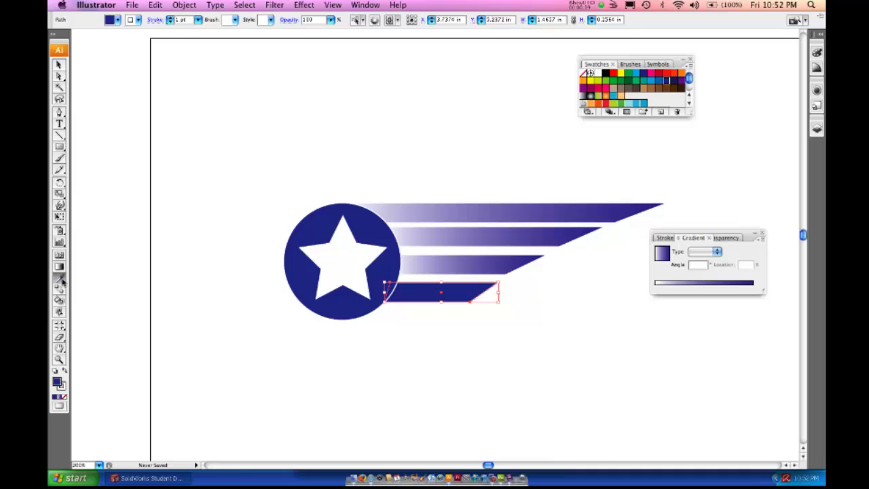
{"action": "left_click", "coordinate": [434, 260]}
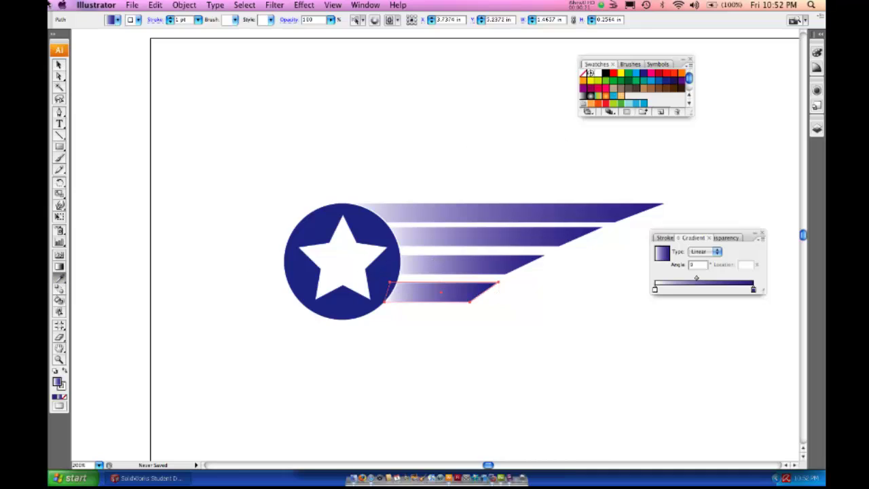
- Shift the bottom stripe's gradient midpoint toward the white end, to about 13%, and select the third stripe
{"action": "left_click", "coordinate": [63, 66]}
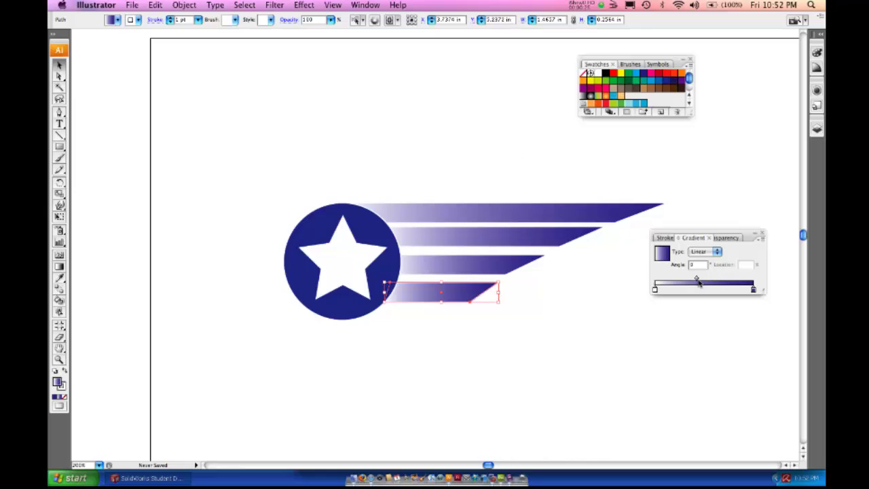
{"action": "left_click_drag", "start_coordinate": [696, 280], "coordinate": [666, 279]}
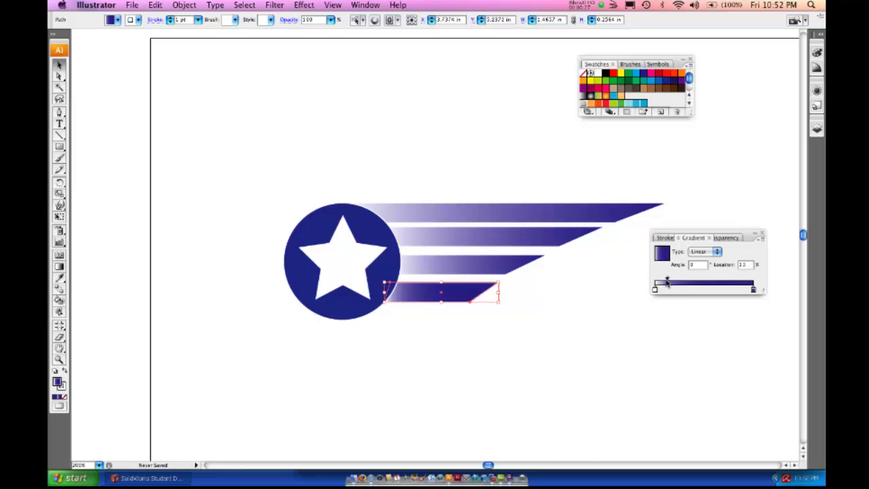
{"action": "left_click", "coordinate": [524, 265]}
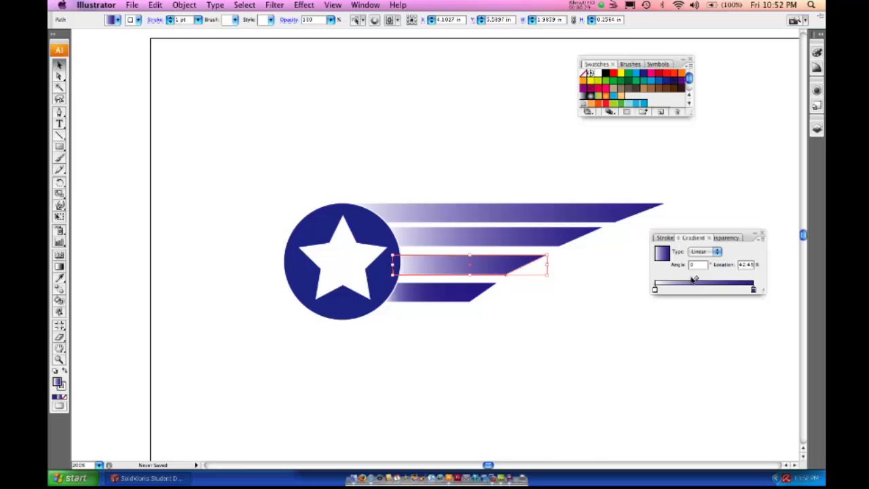
{"action": "left_click", "coordinate": [695, 287]}
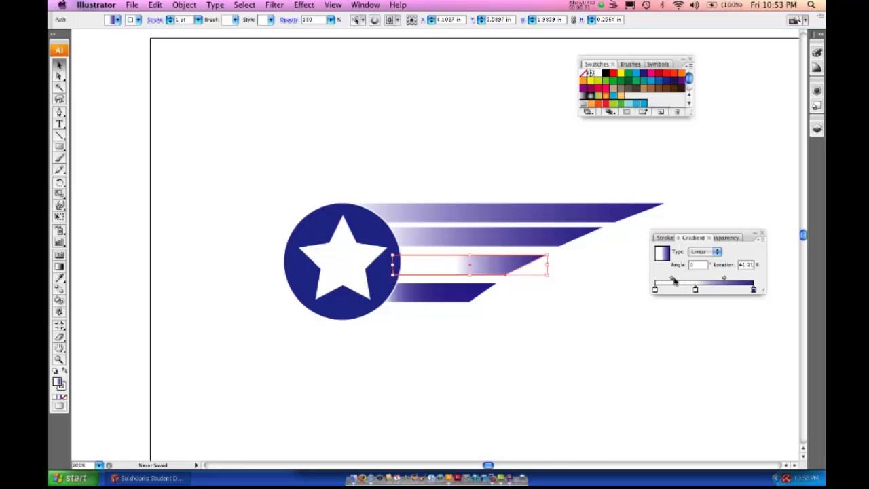
{"action": "left_click_drag", "start_coordinate": [695, 289], "coordinate": [714, 289]}
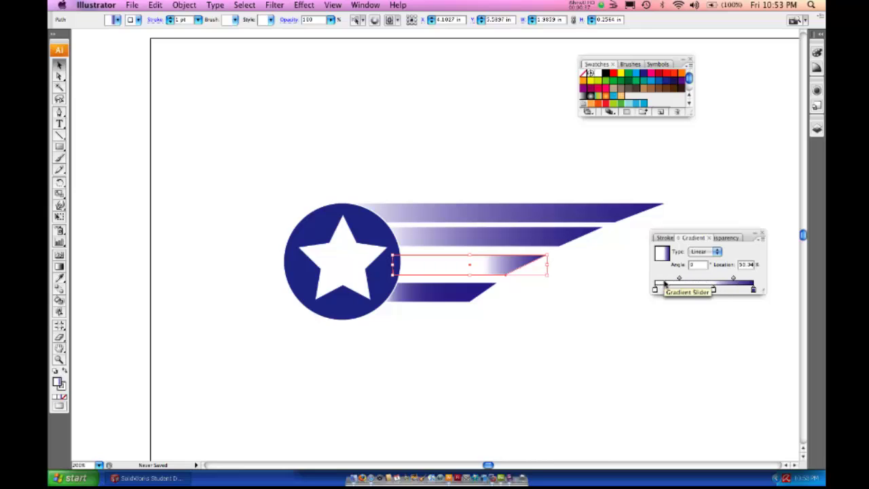
{"action": "key", "text": "super+z"}
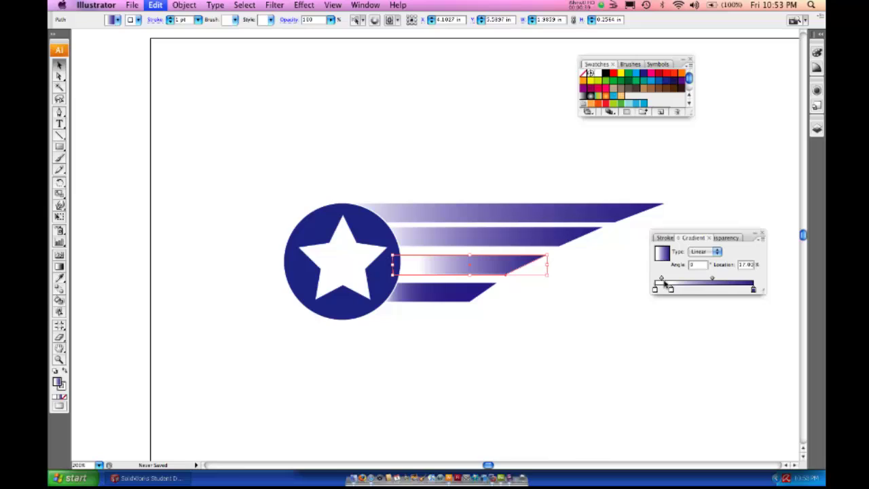
{"action": "key", "text": "super+z"}
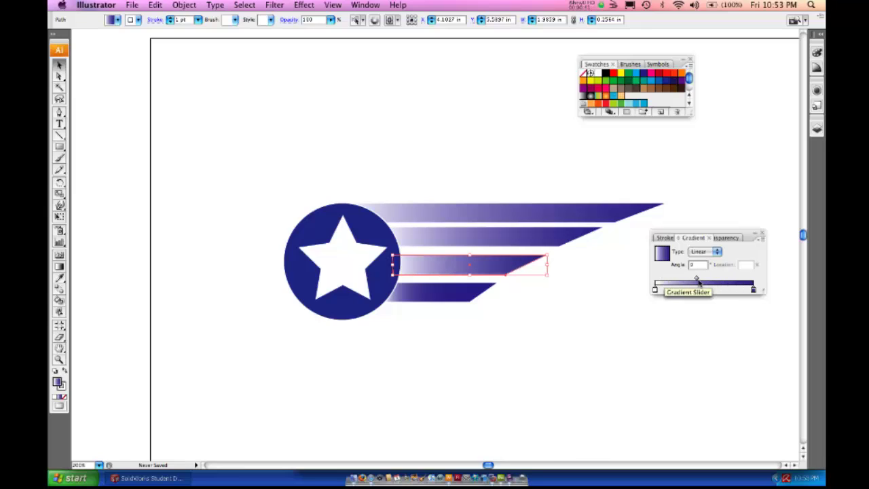
- Shift the gradient midpoints of the third, second and top stripes to about 13.7%, 13% and 17.5% respectively, and deselect the artwork
{"action": "left_click_drag", "start_coordinate": [696, 279], "coordinate": [669, 280]}
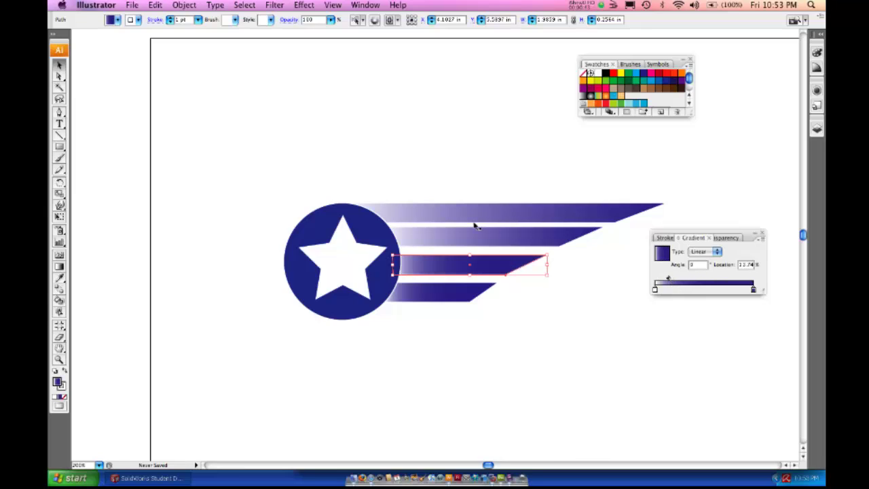
{"action": "left_click", "coordinate": [520, 241]}
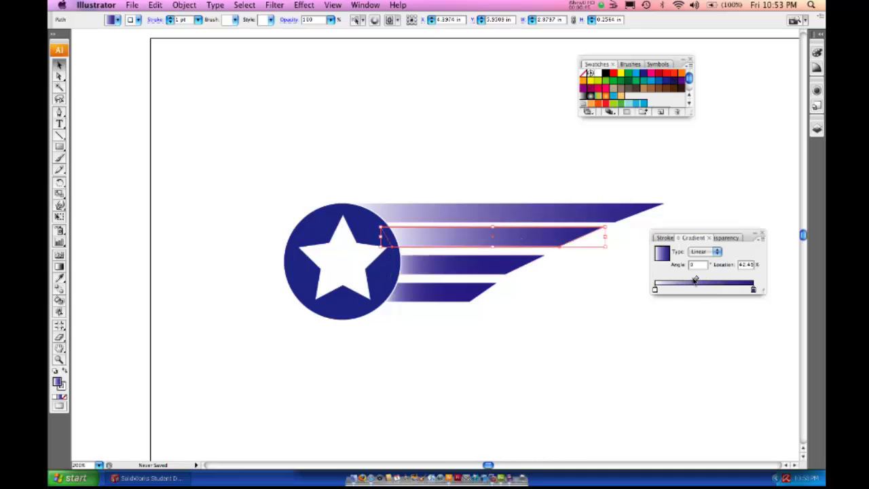
{"action": "left_click_drag", "start_coordinate": [695, 280], "coordinate": [667, 280]}
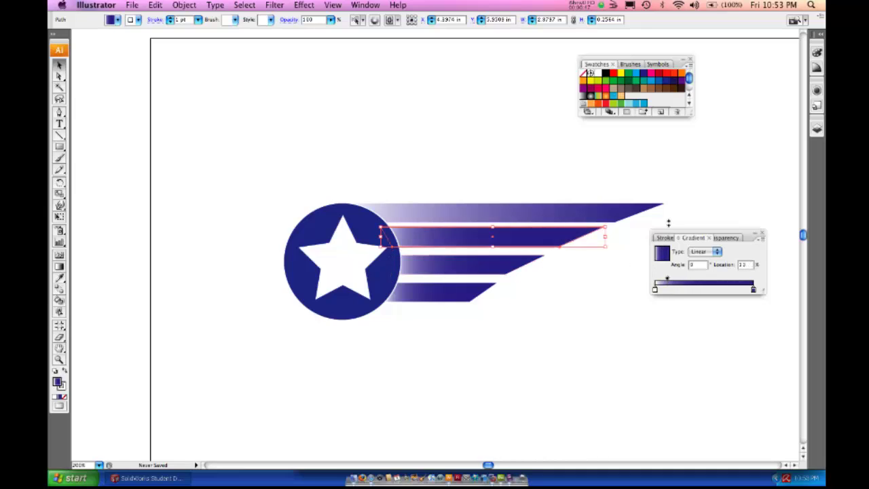
{"action": "left_click", "coordinate": [585, 214]}
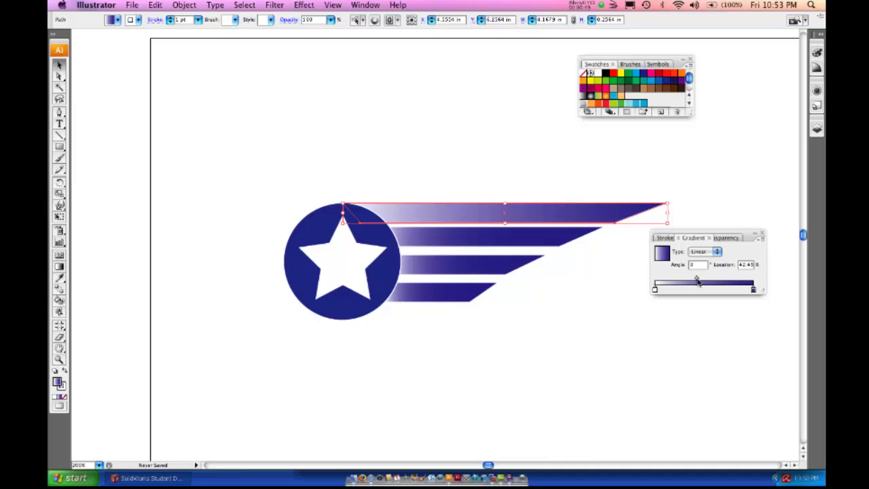
{"action": "left_click_drag", "start_coordinate": [699, 279], "coordinate": [672, 280]}
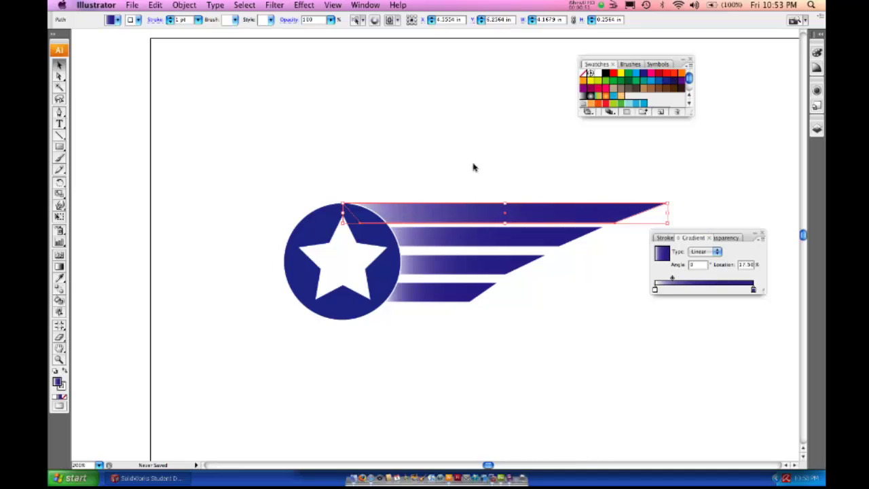
{"action": "left_click", "coordinate": [564, 174]}
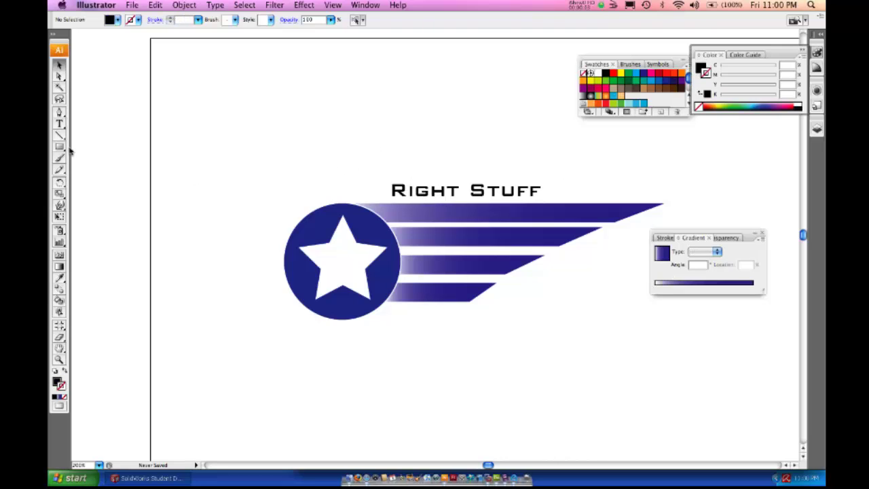
- Insert "The" in front of the "Right Stuff" text above the stripes
{"action": "left_click", "coordinate": [59, 125]}
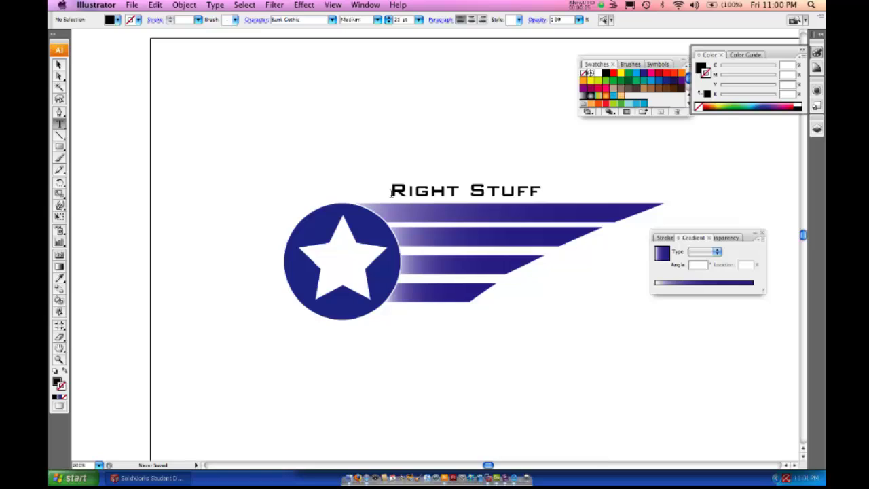
{"action": "left_click", "coordinate": [391, 193]}
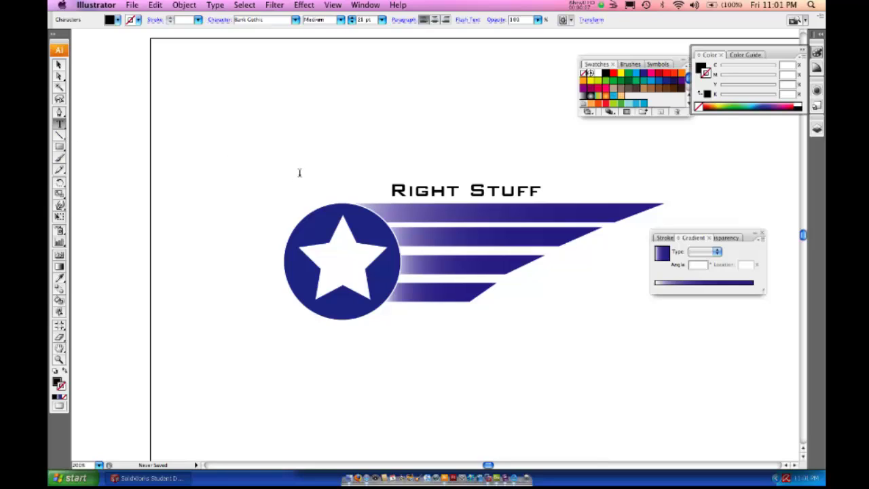
{"action": "type", "text": "The"}
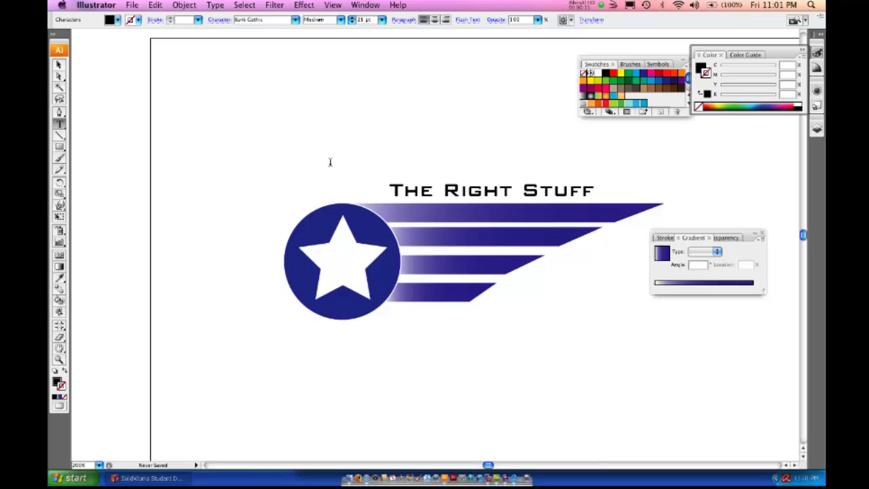
- Convert the "The Right Stuff" text to outlines
{"action": "left_click", "coordinate": [58, 64]}
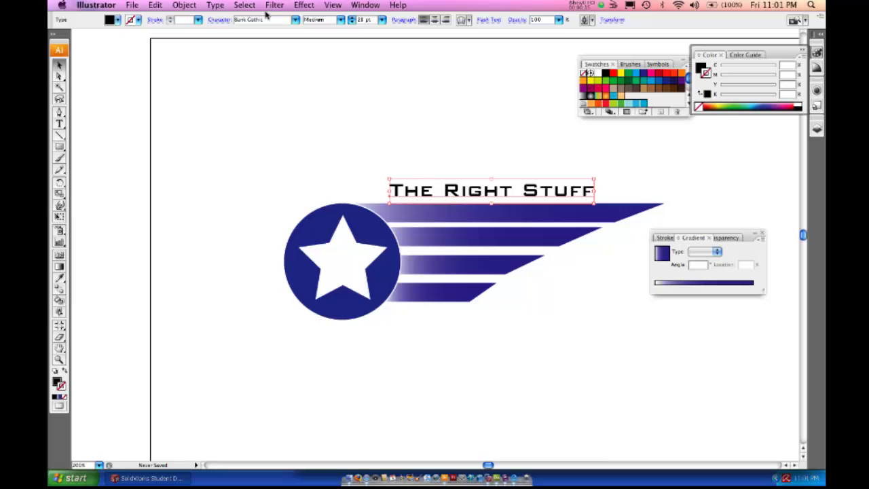
{"action": "left_click", "coordinate": [217, 6]}
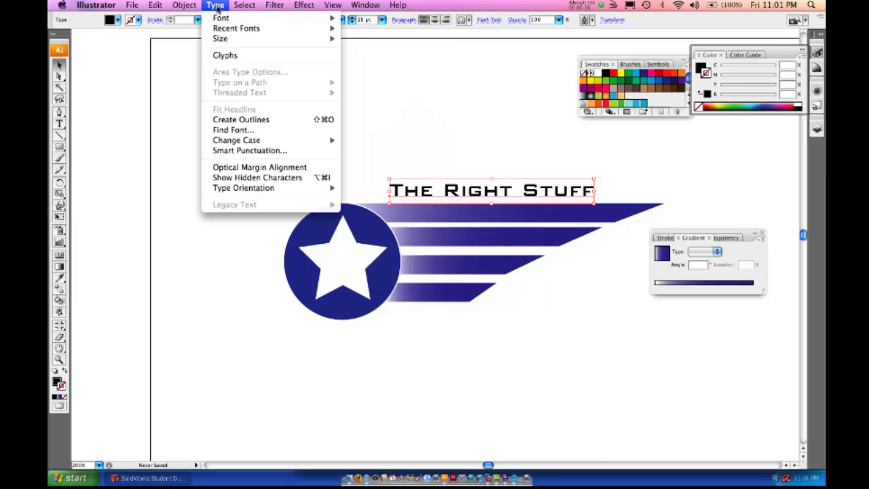
{"action": "left_click", "coordinate": [252, 121]}
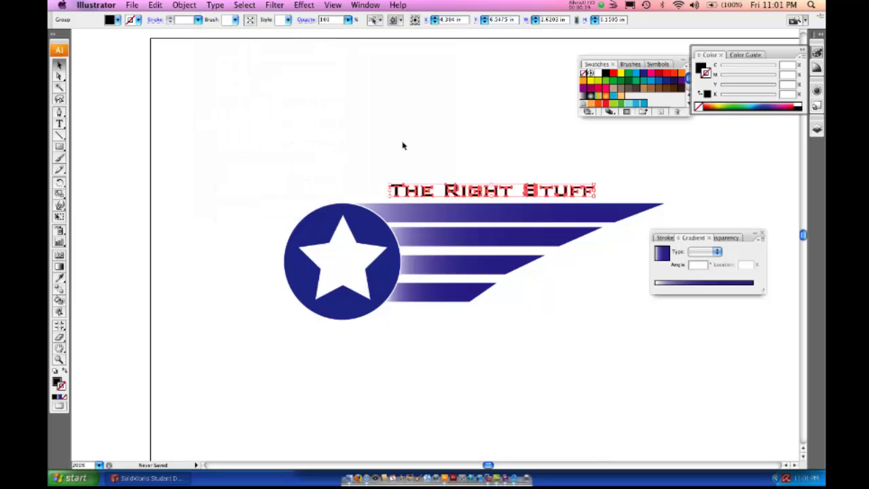
- Shear the outlined "The Right Stuff" lettering so that it slants to the right like italics
{"action": "left_click", "coordinate": [428, 162]}
{"action": "left_click", "coordinate": [471, 191]}
{"action": "left_click", "coordinate": [60, 183]}
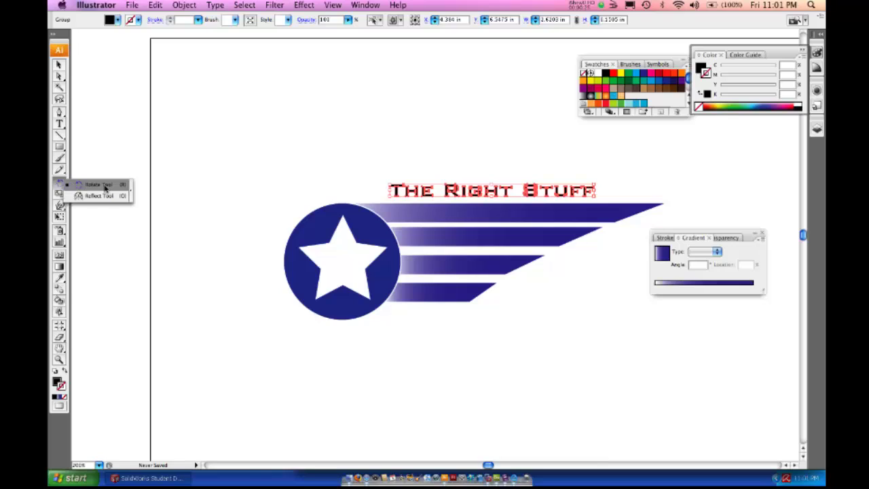
{"action": "left_click", "coordinate": [59, 194]}
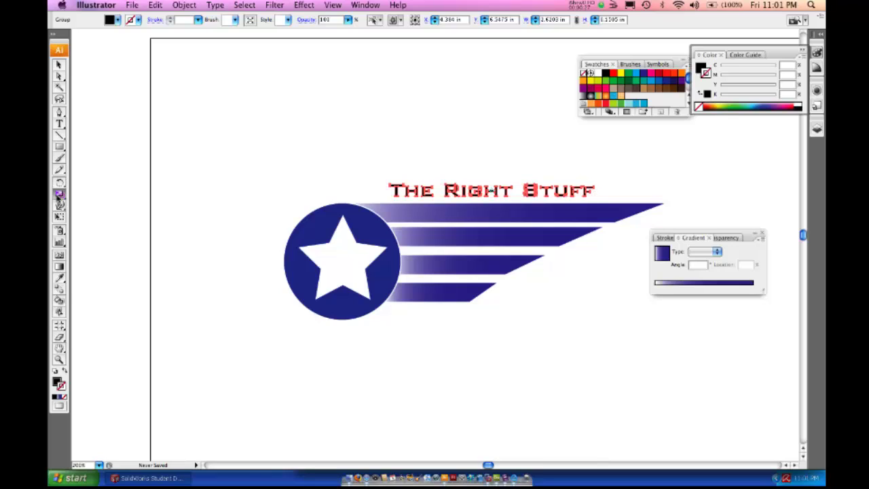
{"action": "left_click_drag", "start_coordinate": [59, 196], "coordinate": [80, 208]}
{"action": "left_click_drag", "start_coordinate": [472, 178], "coordinate": [481, 182]}
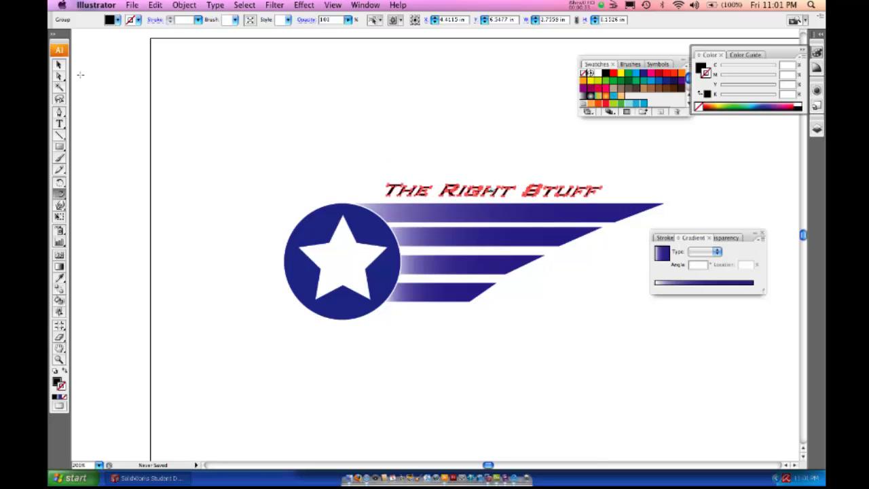
- Enlarge the slanted lettering to about 3.24 in wide and 0.22 in high, and place it just above the top stripe
{"action": "left_click", "coordinate": [60, 66]}
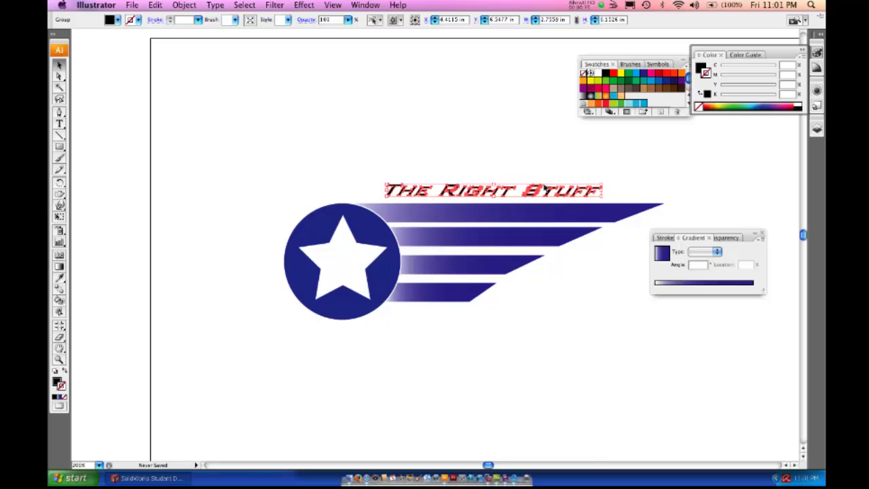
{"action": "left_click_drag", "start_coordinate": [493, 184], "coordinate": [493, 174]}
{"action": "left_click_drag", "start_coordinate": [603, 175], "coordinate": [639, 178]}
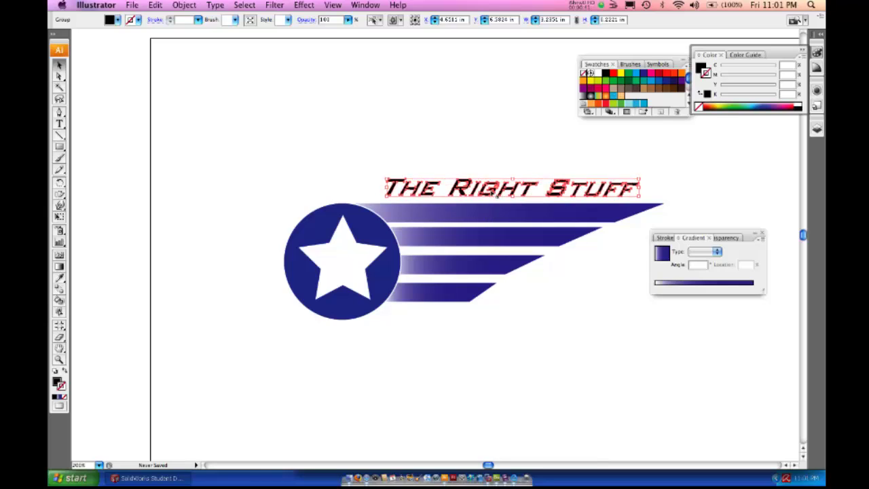
{"action": "left_click_drag", "start_coordinate": [496, 193], "coordinate": [483, 196]}
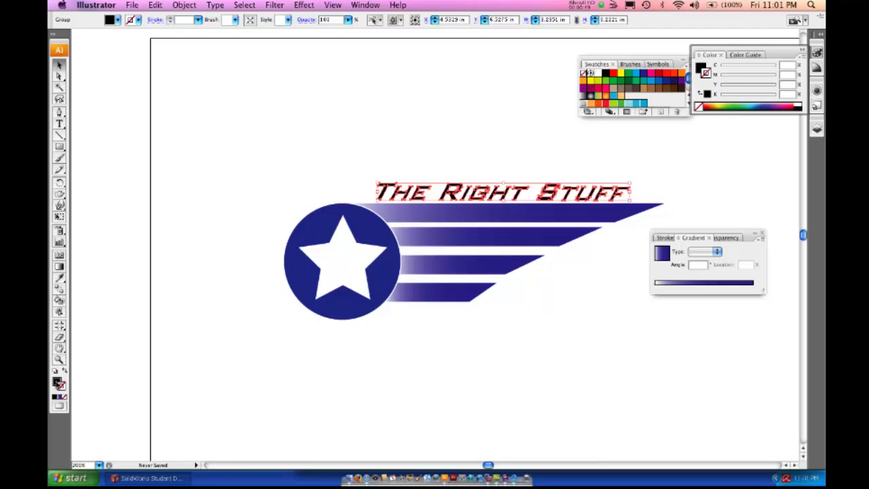
- Give the lettering the circle's dark blue fill by sampling it with the Eyedropper, remove its stroke, and deselect it
{"action": "left_click", "coordinate": [57, 381]}
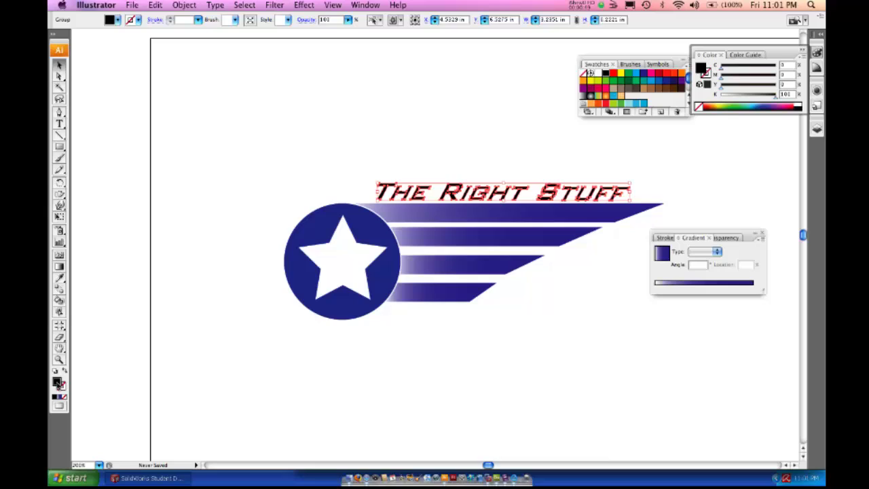
{"action": "left_click", "coordinate": [67, 279]}
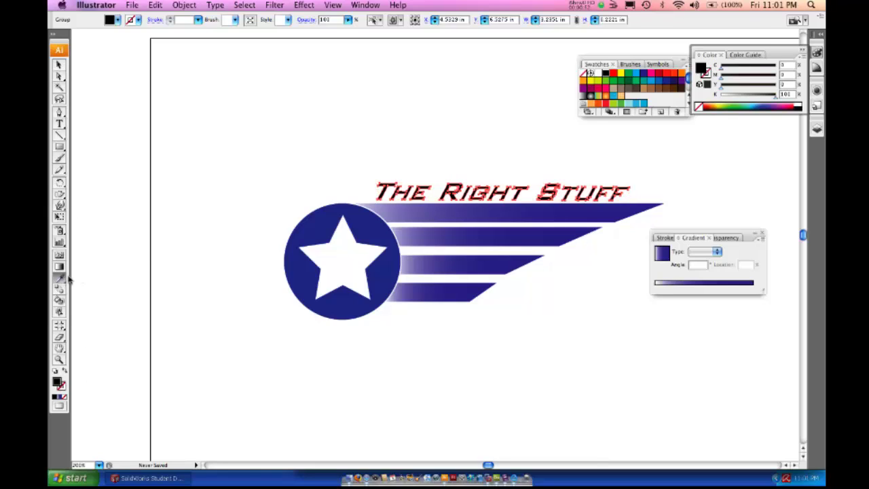
{"action": "left_click", "coordinate": [372, 229]}
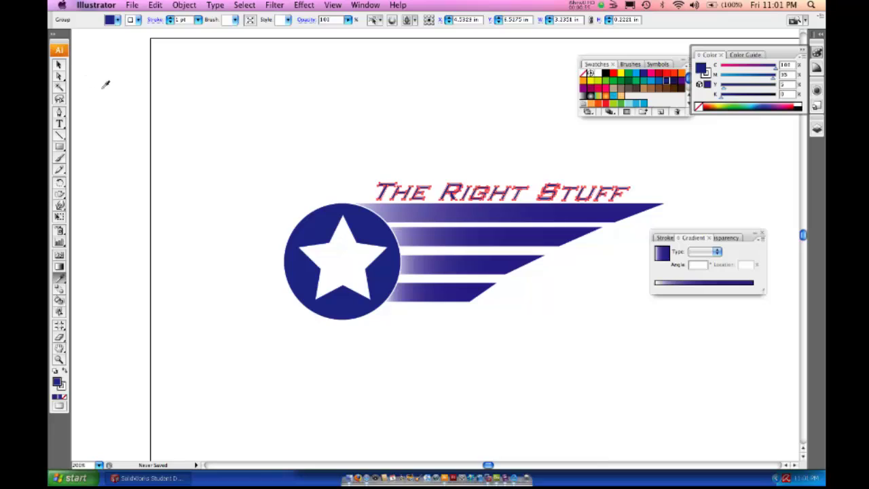
{"action": "left_click", "coordinate": [63, 388]}
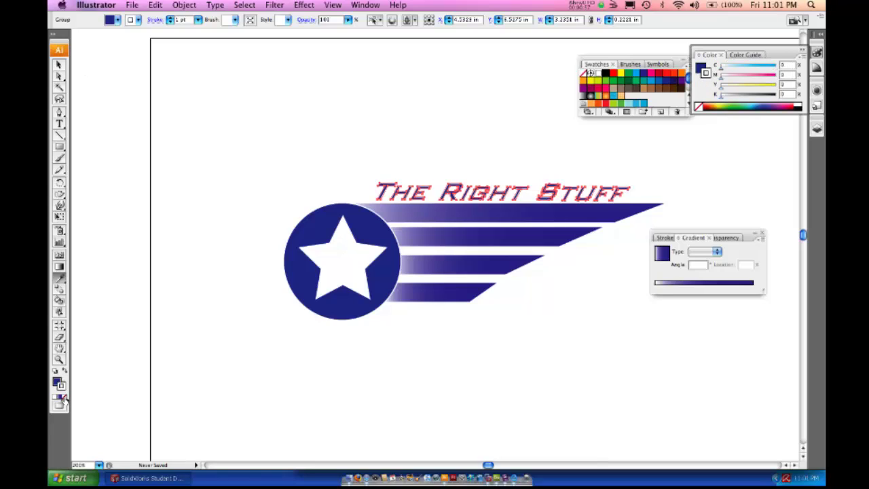
{"action": "left_click", "coordinate": [65, 398]}
{"action": "left_click", "coordinate": [58, 65]}
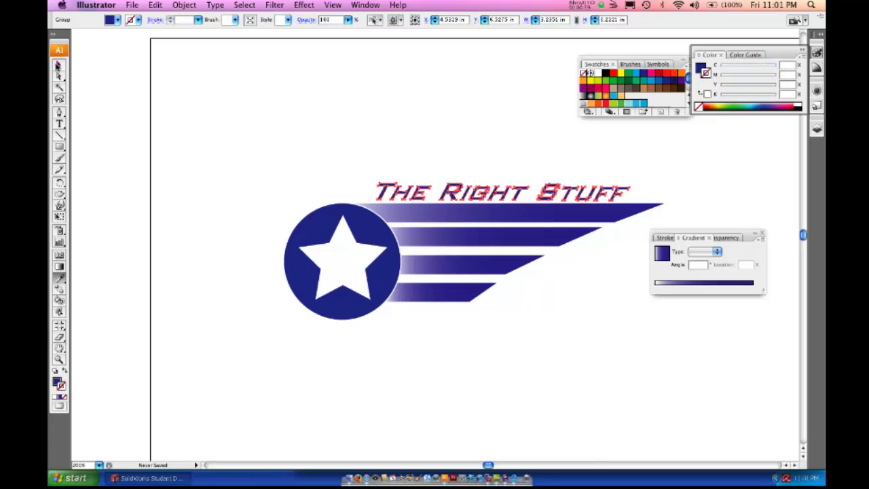
{"action": "left_click", "coordinate": [332, 131]}
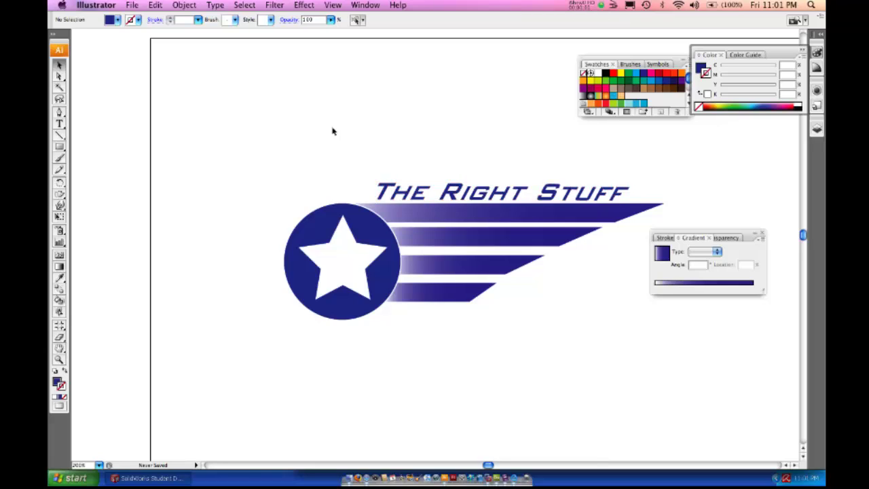
- Stretch the lettering with Free Transform to about 3.44 in wide, toward the top stripe's tip
{"action": "left_click", "coordinate": [440, 198]}
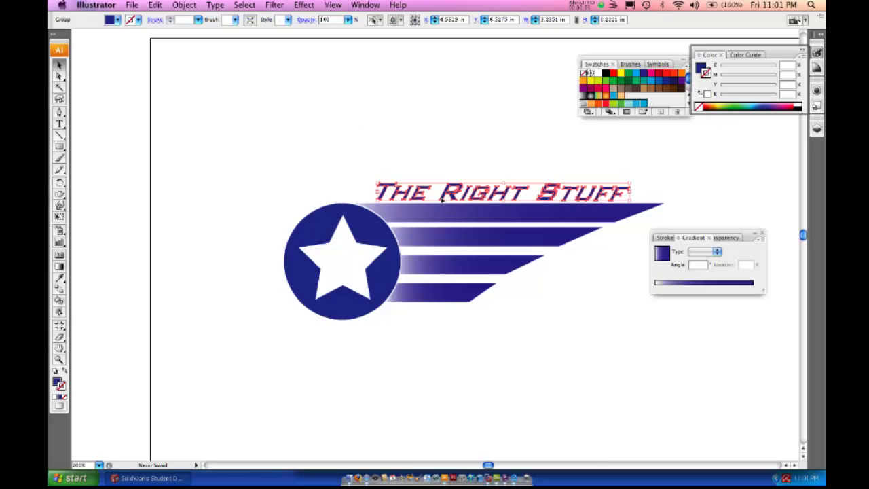
{"action": "left_click", "coordinate": [59, 217]}
{"action": "mouse_move", "coordinate": [630, 185]}
{"action": "left_mouse_down"}
{"action": "mouse_move", "coordinate": [658, 183]}
{"action": "mouse_move", "coordinate": [647, 184]}
{"action": "left_mouse_up"}
- Shear the lettering further to the right, to about 3.57 in overall width, and deselect the artwork
{"action": "left_click", "coordinate": [59, 194]}
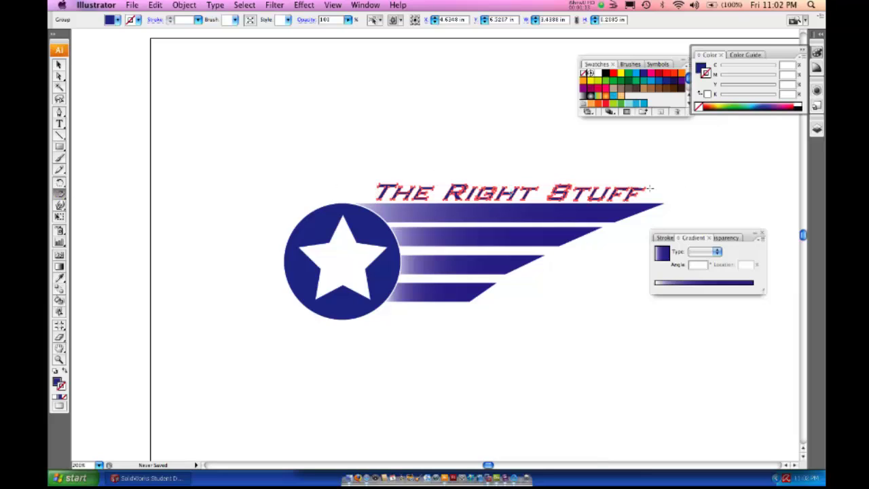
{"action": "left_click_drag", "start_coordinate": [651, 188], "coordinate": [653, 189]}
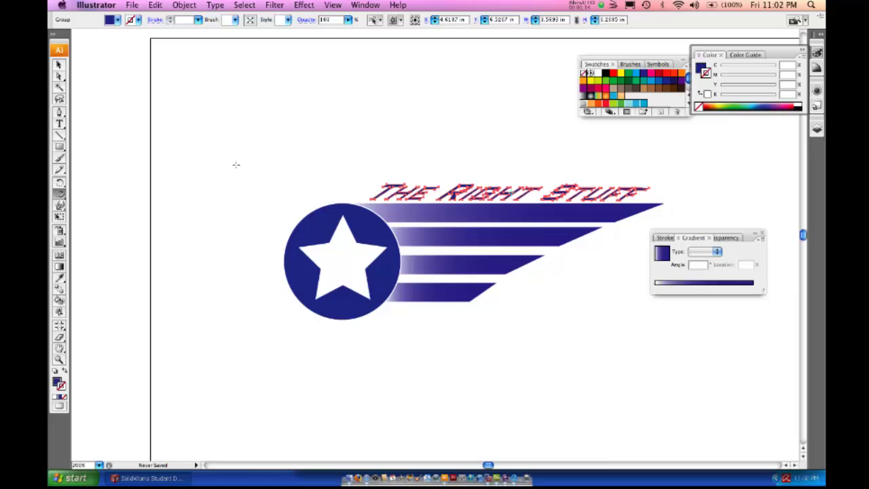
{"action": "left_click", "coordinate": [59, 66]}
{"action": "left_click", "coordinate": [449, 210]}
{"action": "left_click", "coordinate": [432, 174]}
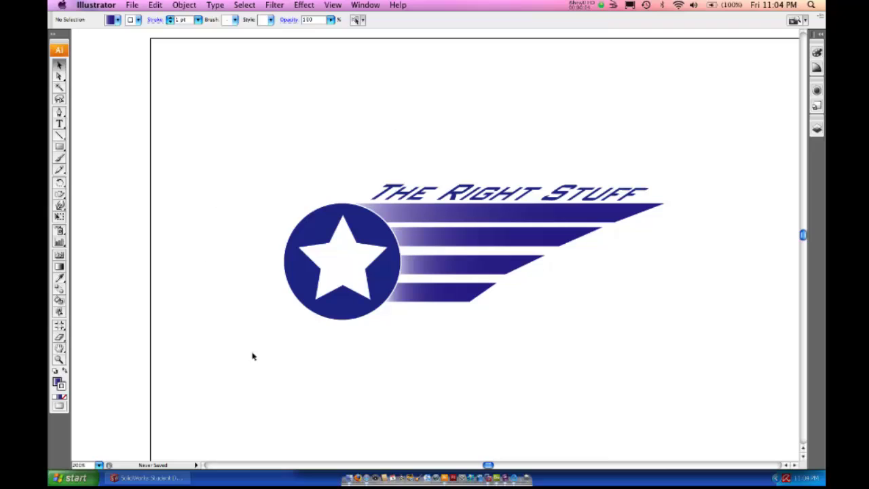
- Save the logo for the web as a PNG-24 image named rightstuff.png on the Desktop
{"action": "left_click", "coordinate": [132, 6]}
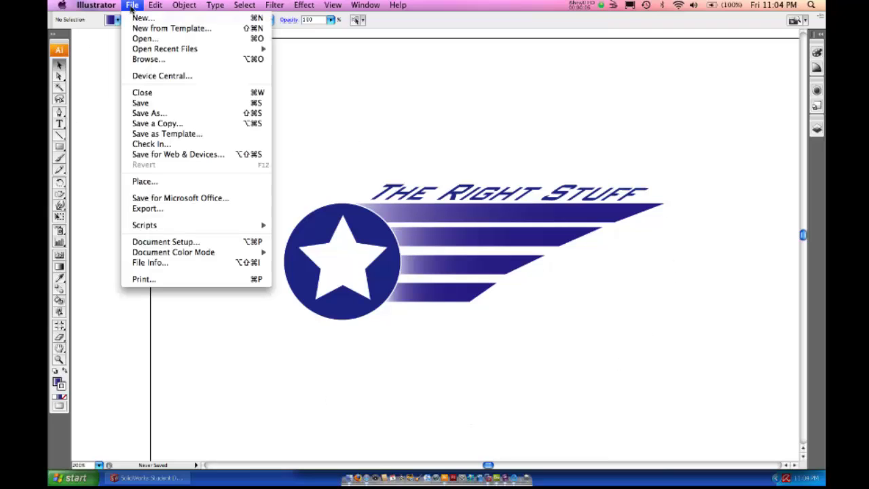
{"action": "left_click", "coordinate": [158, 155]}
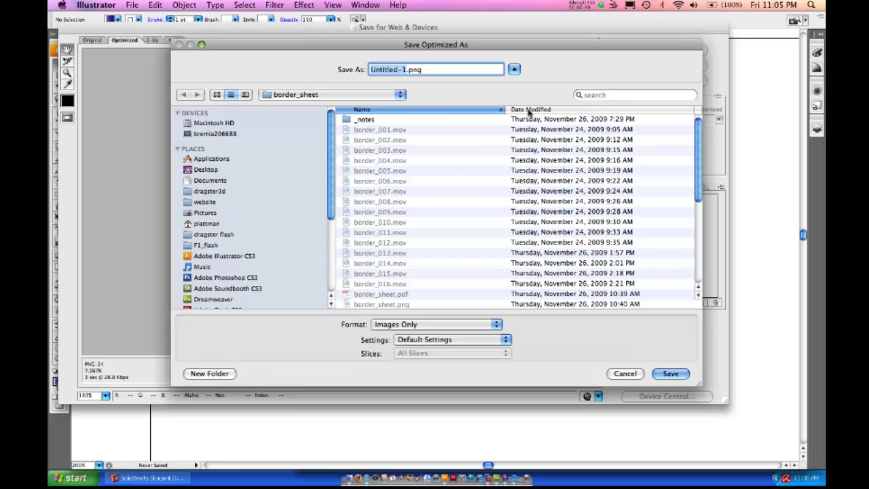
{"action": "type", "text": "rights"}
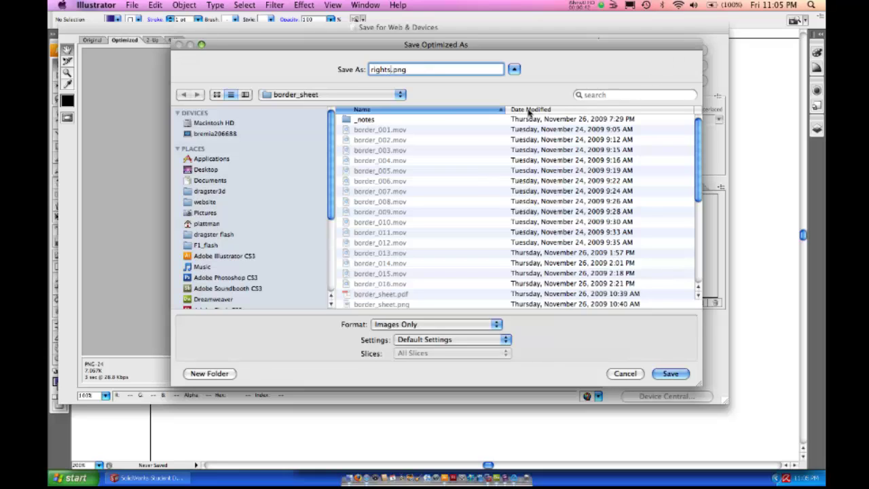
{"action": "type", "text": "tuff"}
{"action": "left_click", "coordinate": [201, 173]}
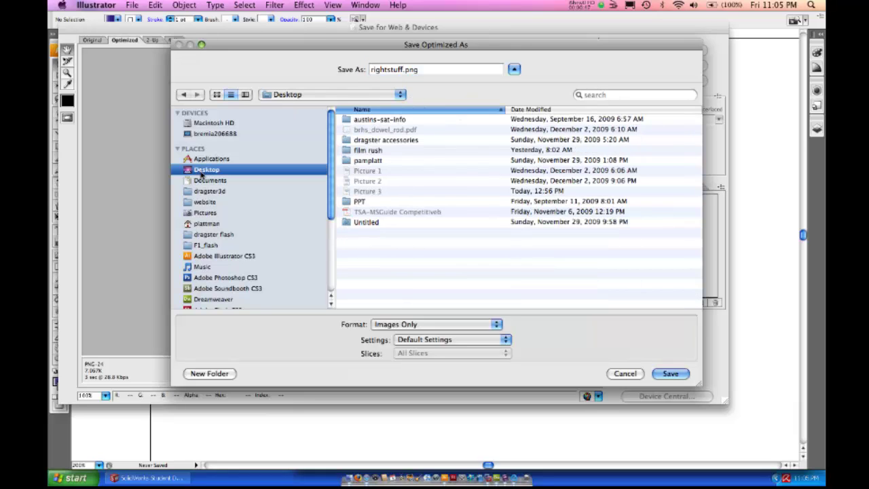
{"action": "left_click", "coordinate": [669, 374]}
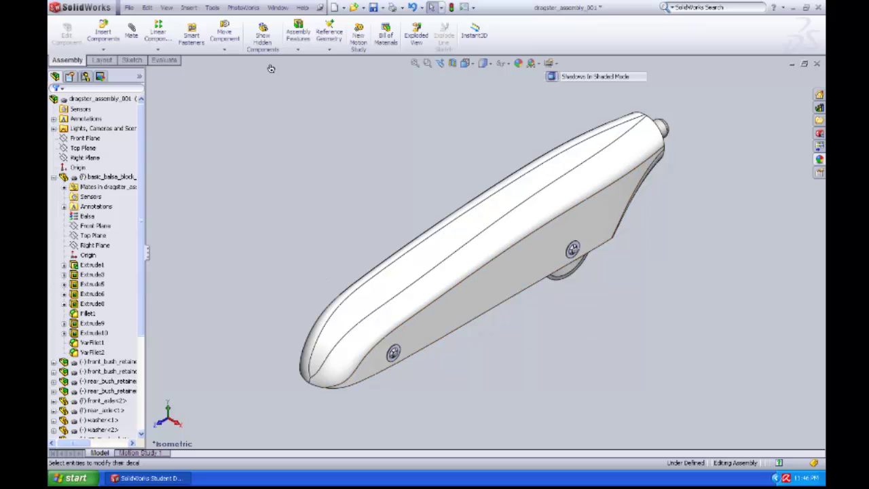
- In SolidWorks, start a PhotoWorks decal on the dragster assembly and load the rightstuff image from the Dragster Project folder
{"action": "left_click", "coordinate": [241, 9]}
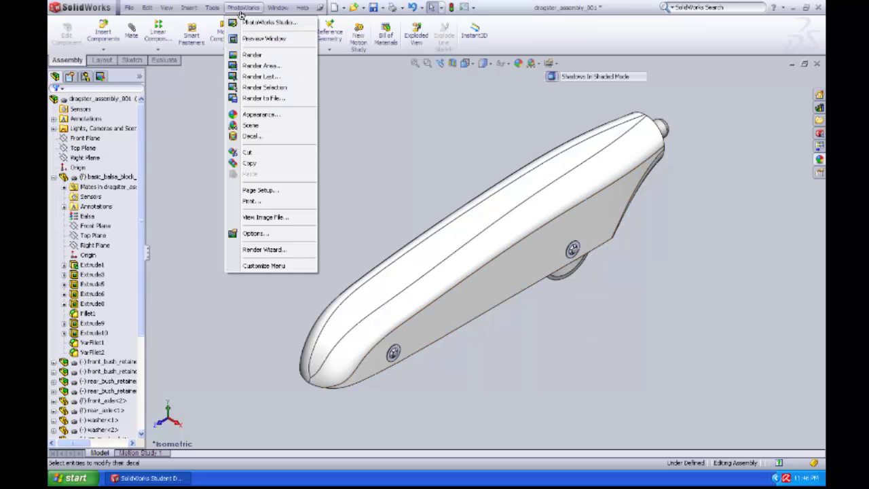
{"action": "left_click", "coordinate": [252, 137]}
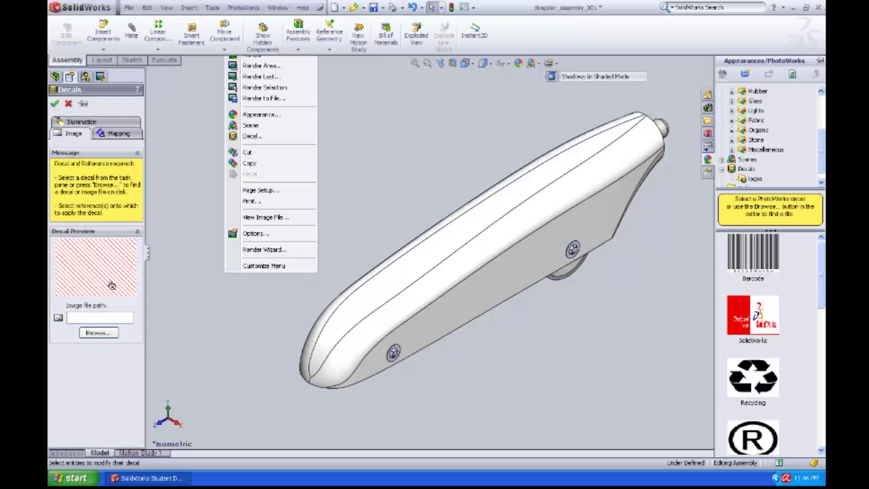
{"action": "left_click", "coordinate": [97, 333]}
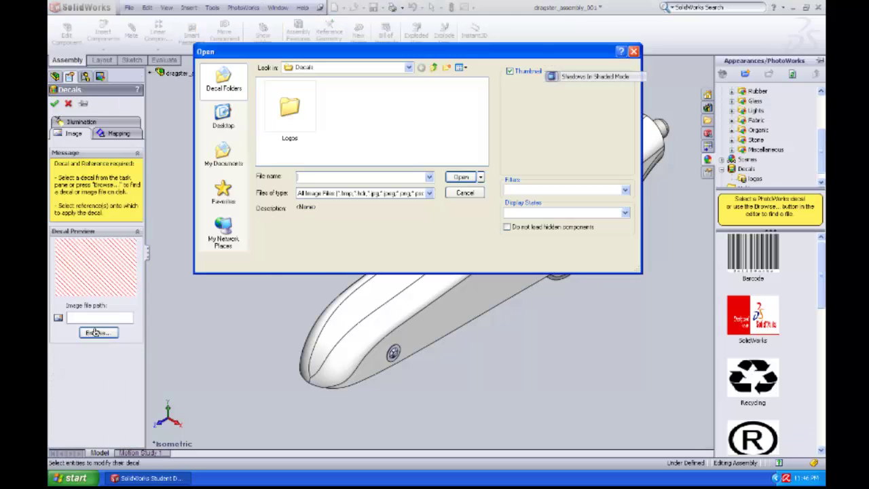
{"action": "left_click", "coordinate": [224, 158]}
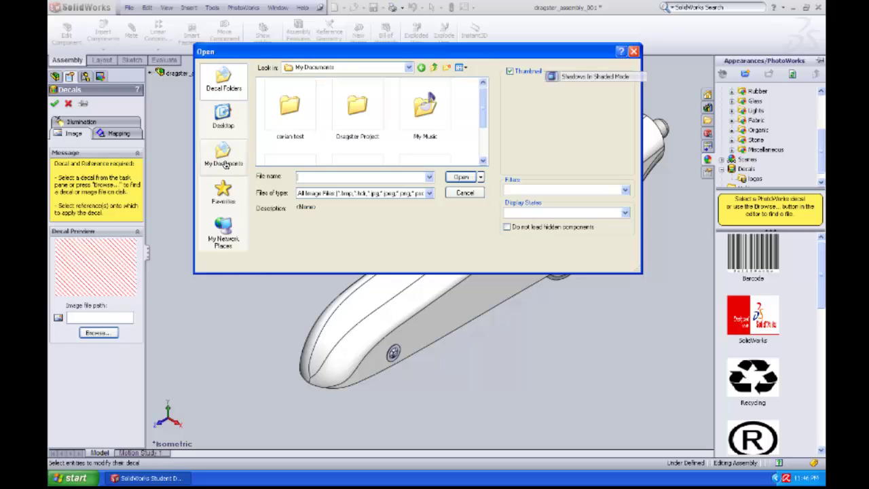
{"action": "double_click", "coordinate": [355, 117]}
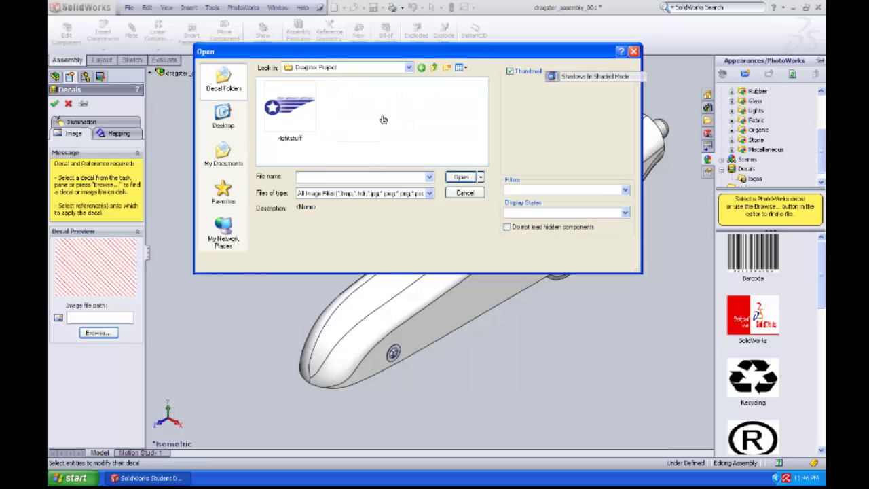
{"action": "left_click", "coordinate": [286, 114]}
{"action": "left_click", "coordinate": [460, 178]}
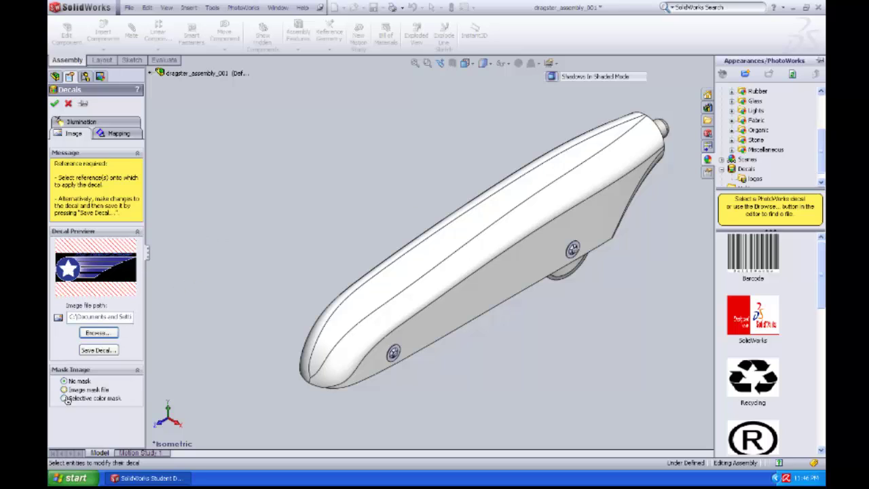
- Set the decal to a selective color mask and pick the black background in the decal preview as the masked color
{"action": "left_click", "coordinate": [65, 399]}
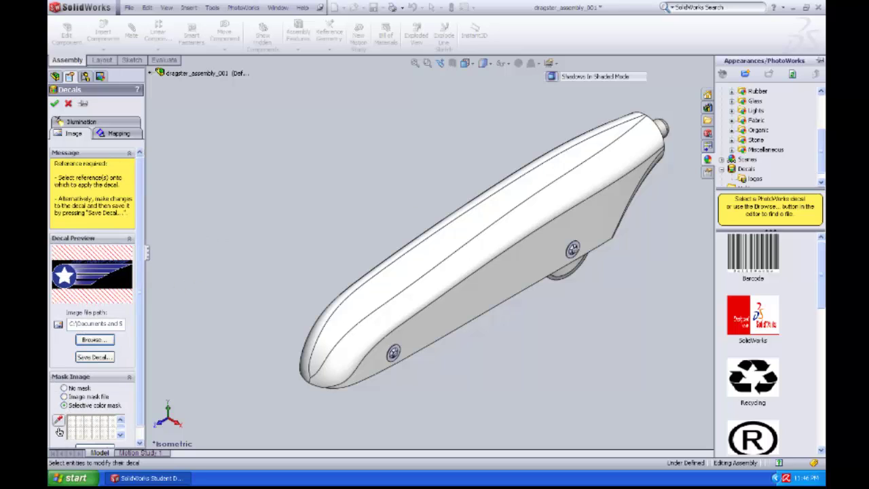
{"action": "left_click", "coordinate": [59, 423]}
{"action": "left_click", "coordinate": [123, 281]}
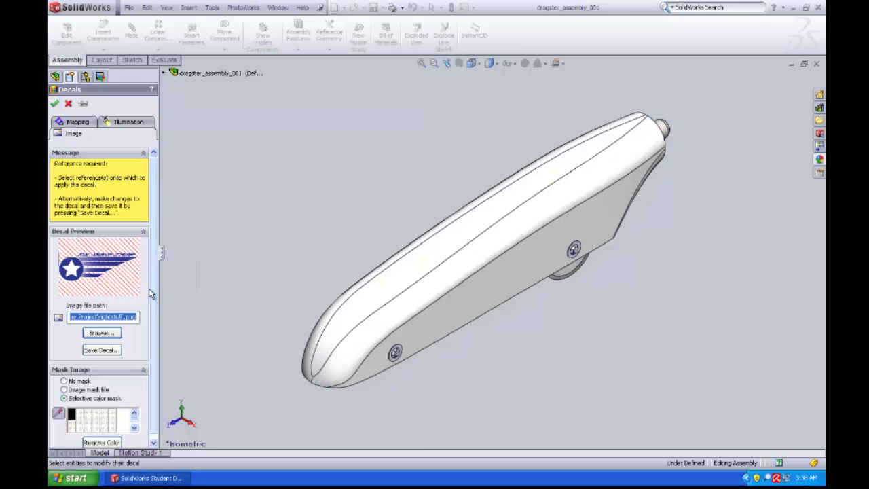
- Map the decal onto the balsa body's rounded upper face and the adjoining flat side face
{"action": "left_click", "coordinate": [78, 121]}
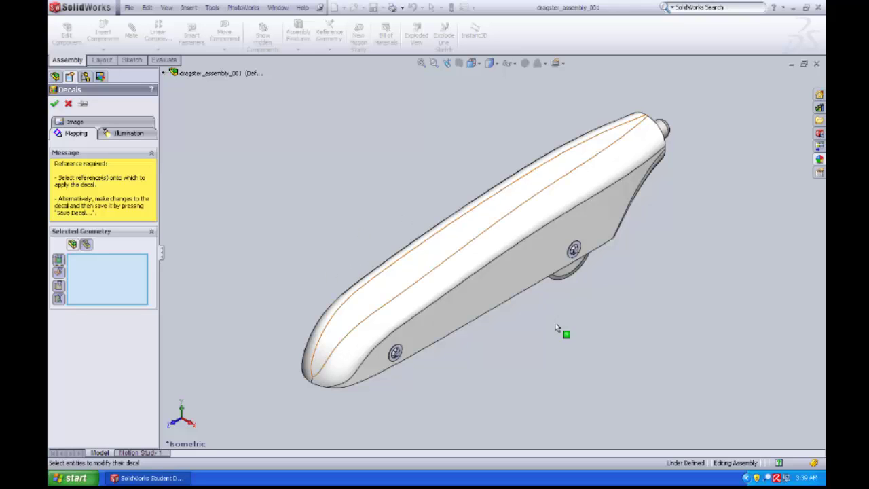
{"action": "left_click", "coordinate": [477, 264]}
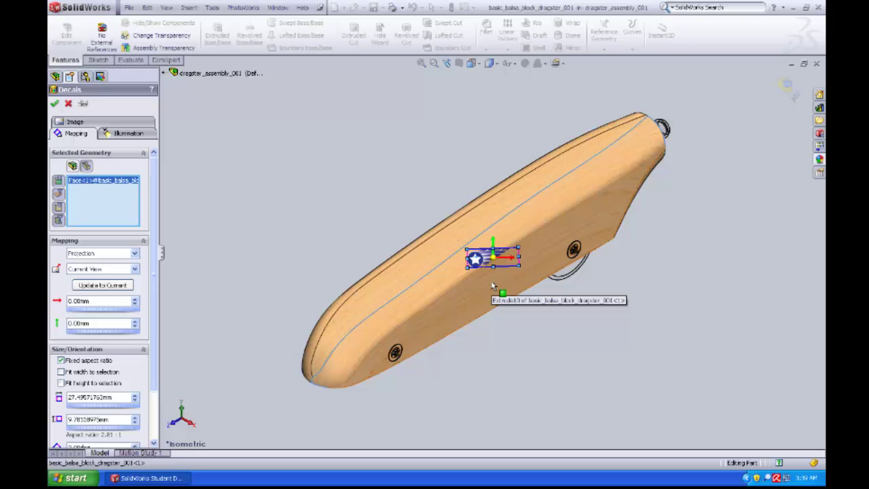
{"action": "left_click", "coordinate": [494, 286]}
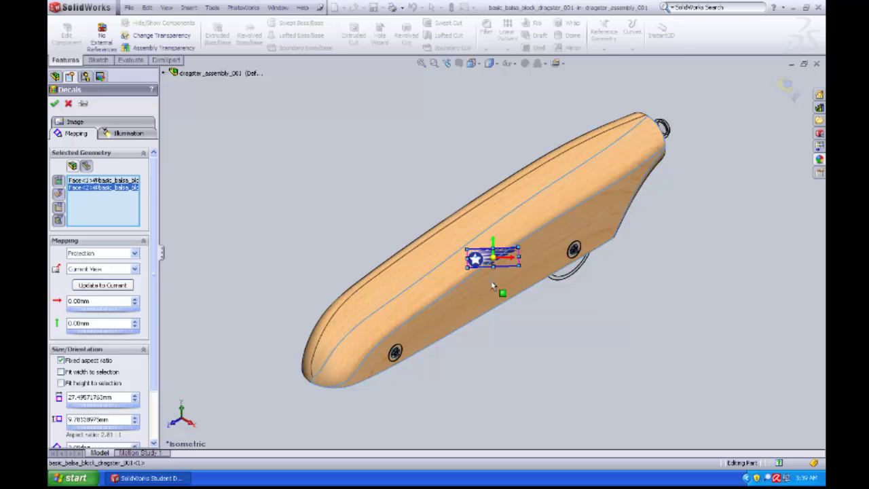
- Set the decal's rotation to 30 degrees so it follows the slope of the body
{"action": "scroll", "coordinate": [155, 376], "scroll_direction": "down", "scroll_amount": 2}
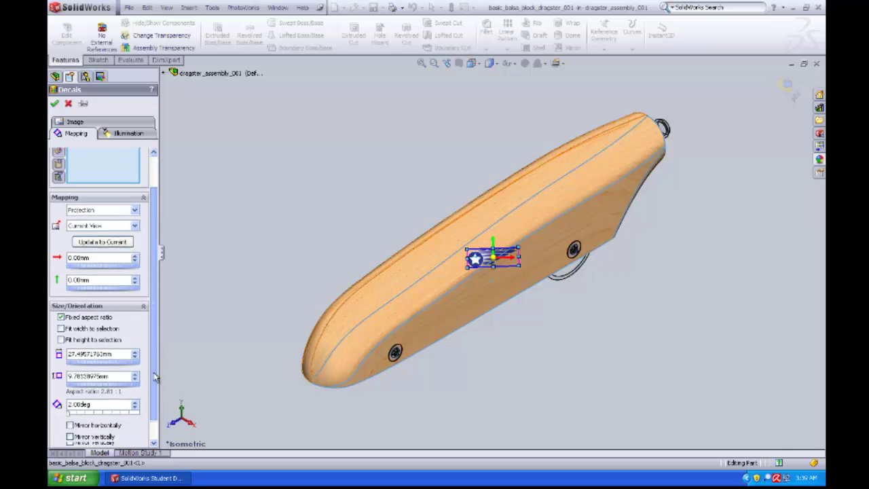
{"action": "scroll", "coordinate": [155, 376], "scroll_direction": "down", "scroll_amount": 1}
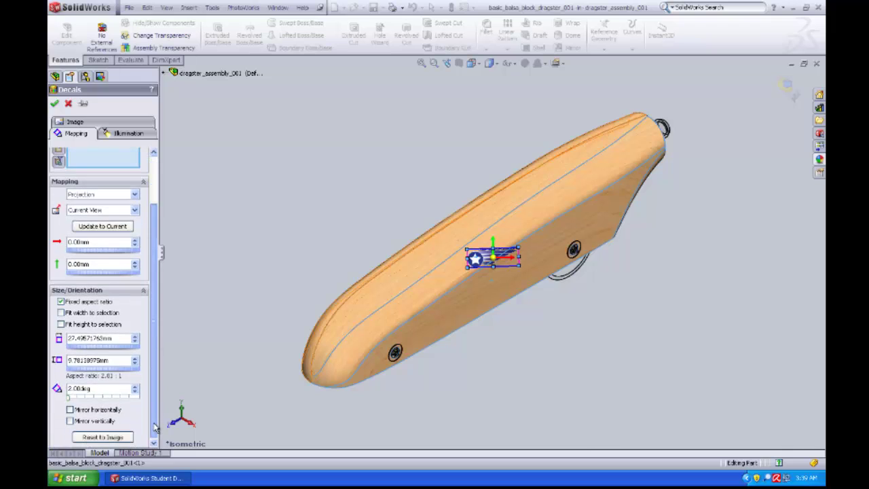
{"action": "double_click", "coordinate": [93, 388]}
{"action": "type", "text": "3"}
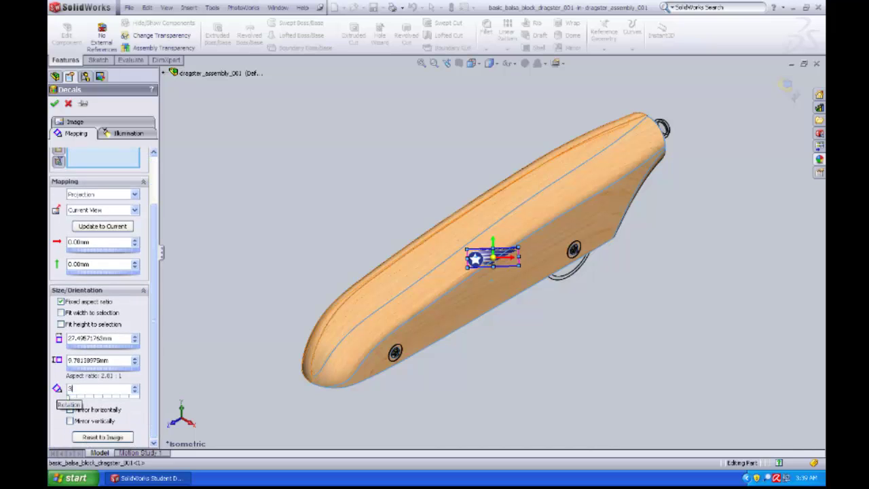
{"action": "type", "text": "0"}
{"action": "key", "text": "Return"}
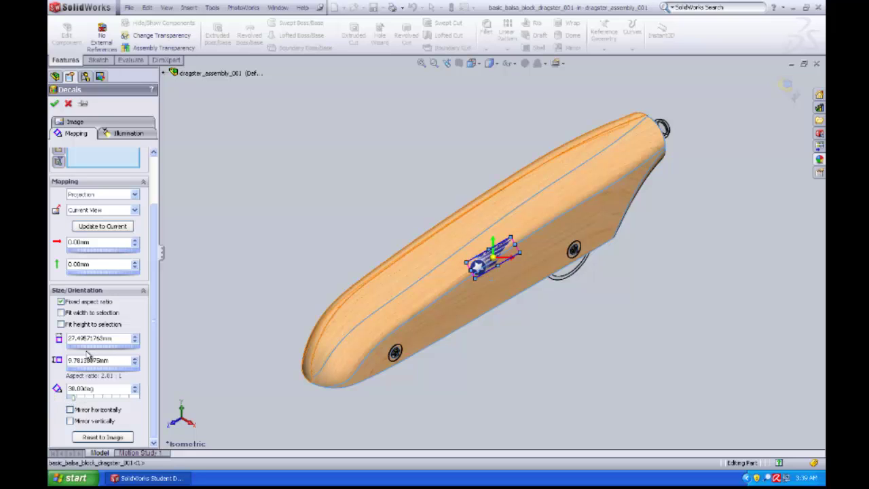
- Enlarge the decal to about 77.5 by 27.6 mm, shift it about 4.3 mm horizontally and 8 mm down, and apply it
{"action": "left_click_drag", "start_coordinate": [89, 350], "coordinate": [94, 375]}
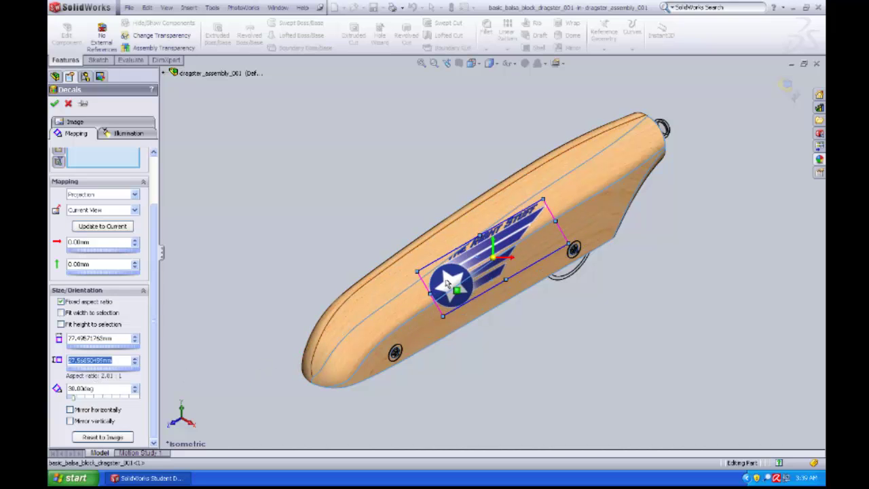
{"action": "left_click_drag", "start_coordinate": [490, 279], "coordinate": [499, 296]}
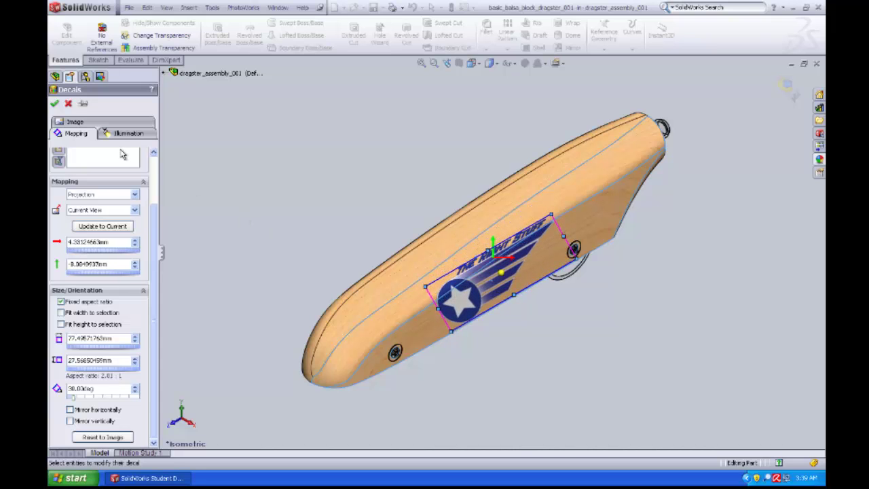
{"action": "left_click", "coordinate": [56, 105]}
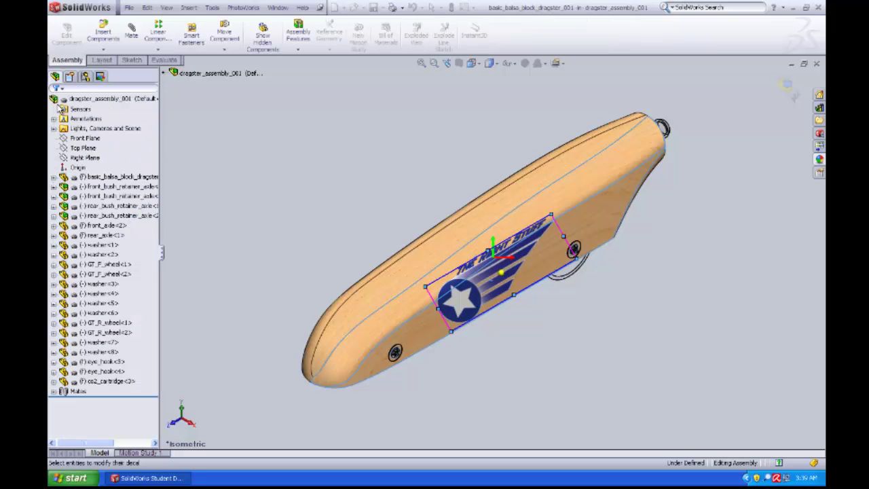